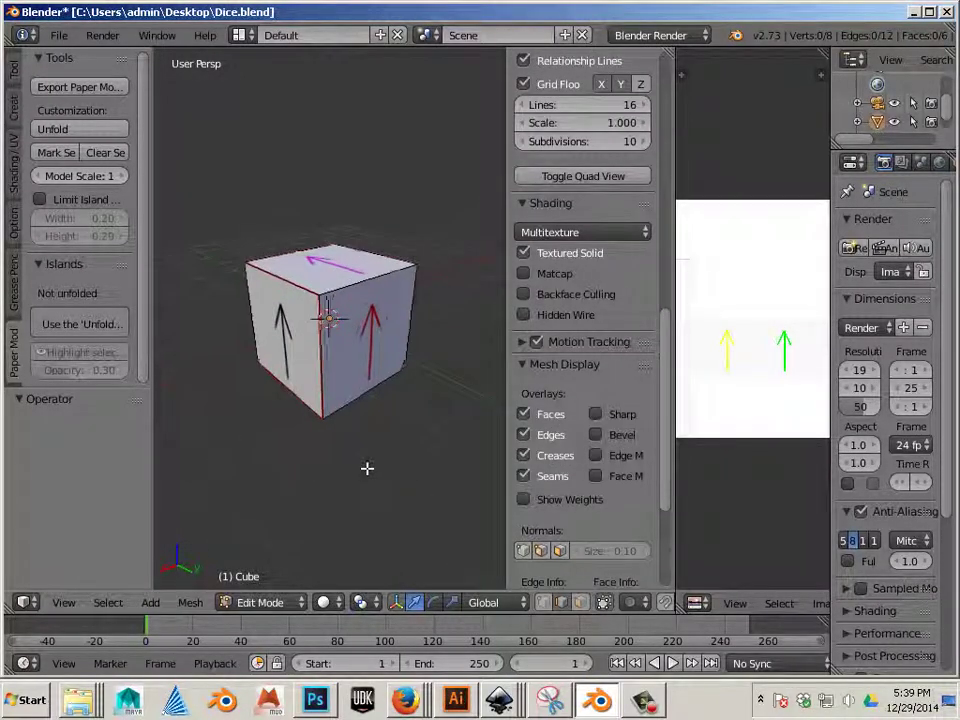
Orbit the Blender viewport to see the arrow-textured cube from another side.
drag(394, 454, 429, 459)
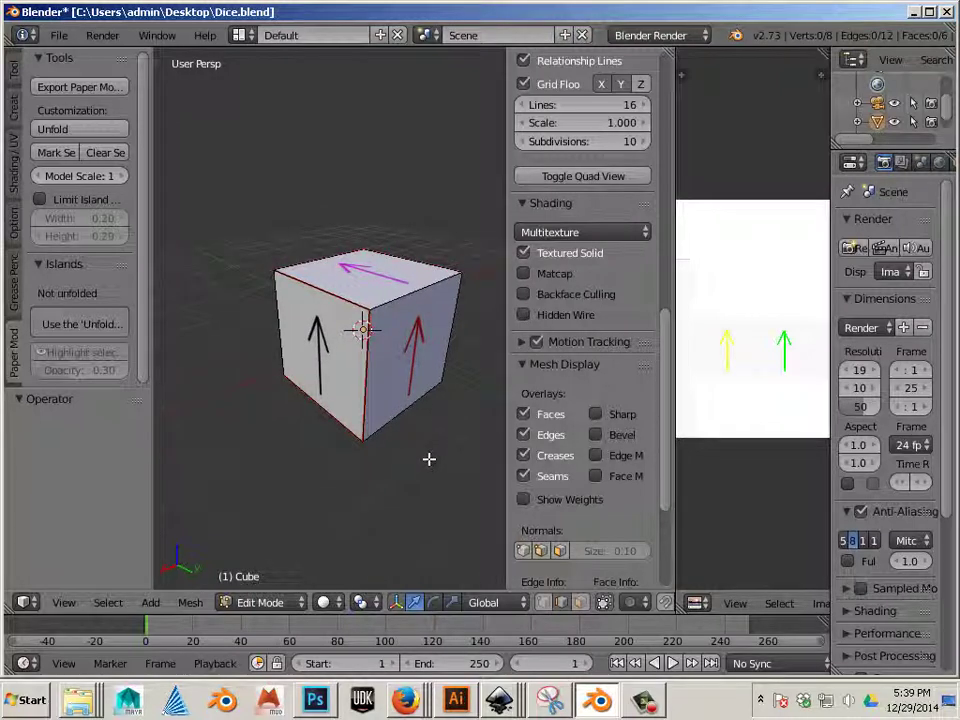
Switch to cube.png in Inkscape, hide the Arrows layer and add a new layer named Dots.
click(499, 700)
click(490, 660)
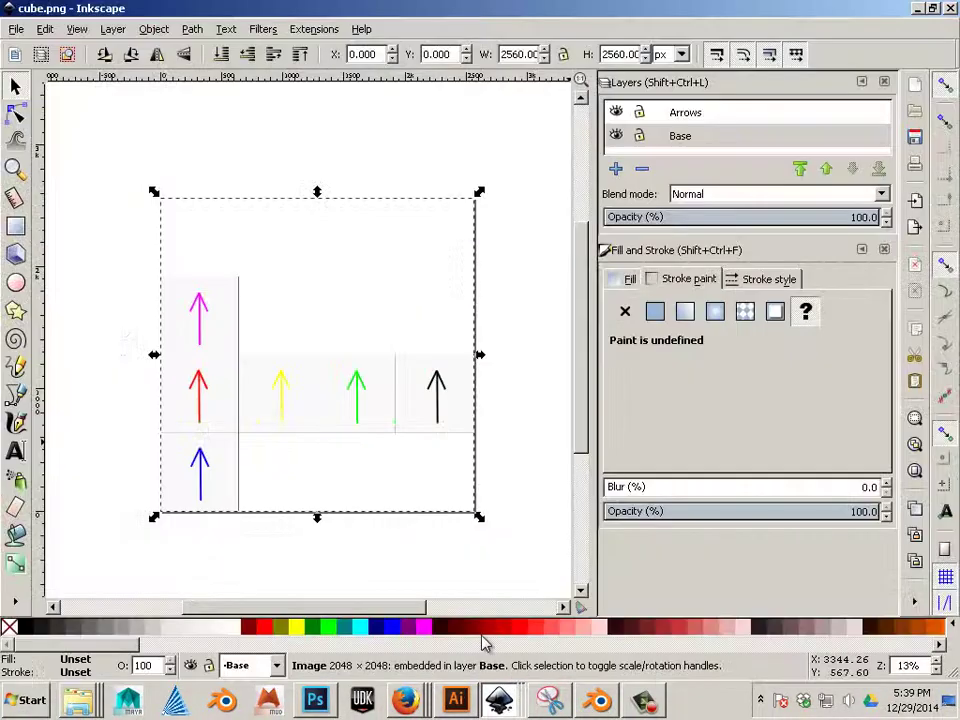
ctrl+scroll(167, 405, up, 2)
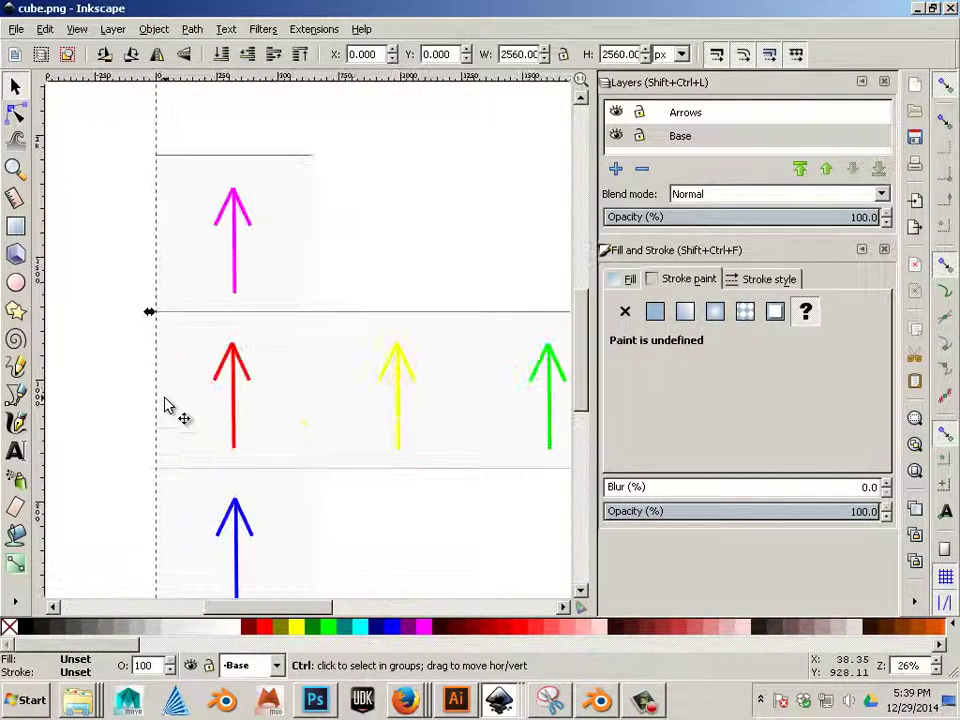
ctrl+scroll(167, 405, down, 1)
click(616, 112)
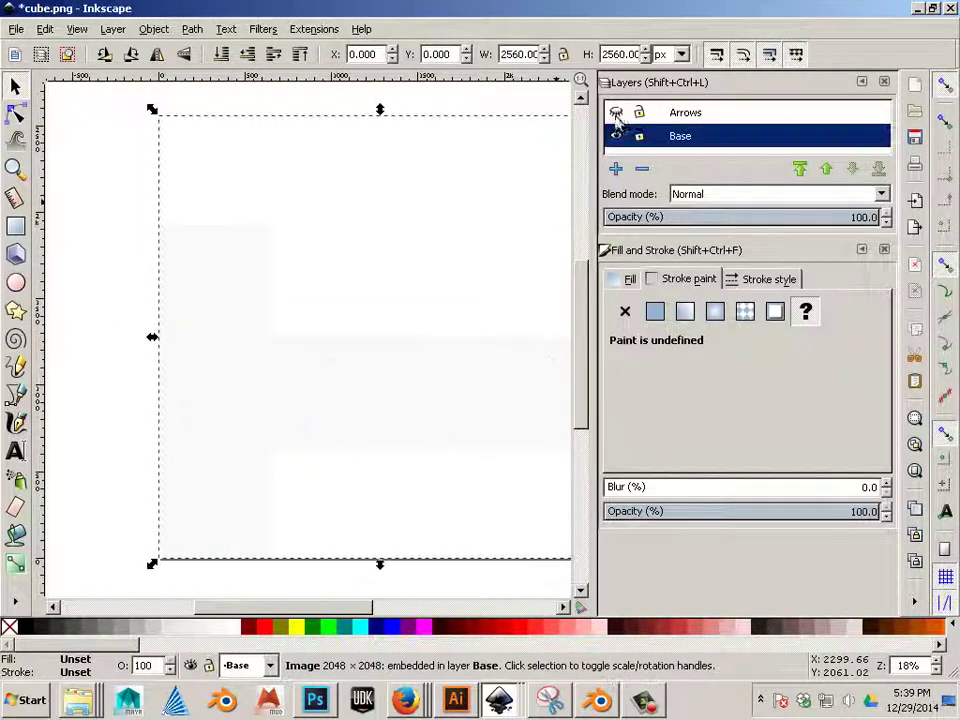
click(616, 169)
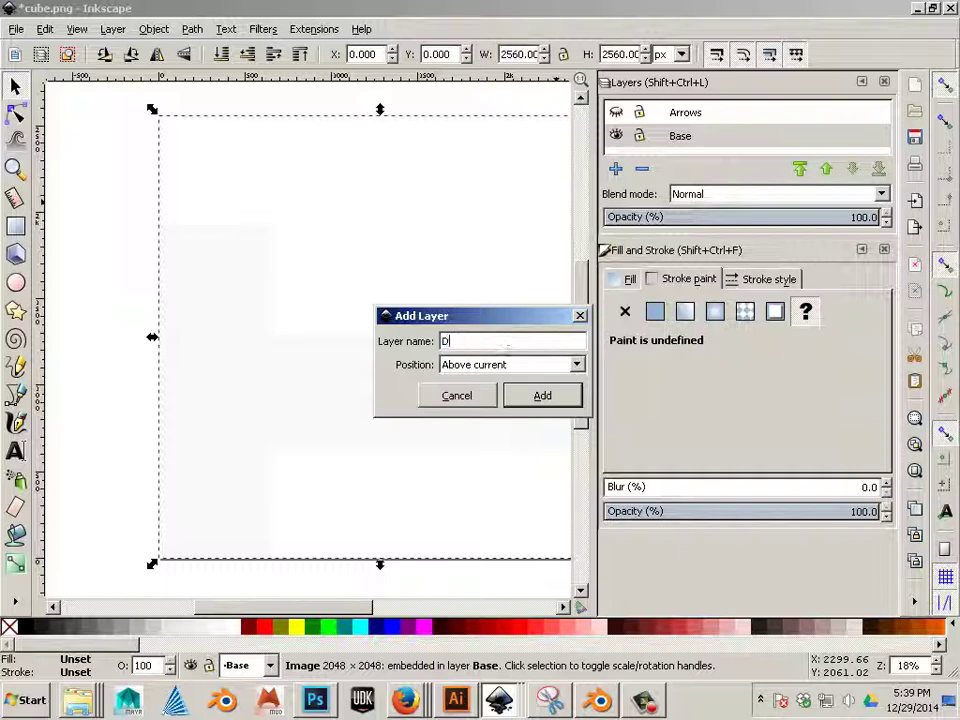
key(Return)
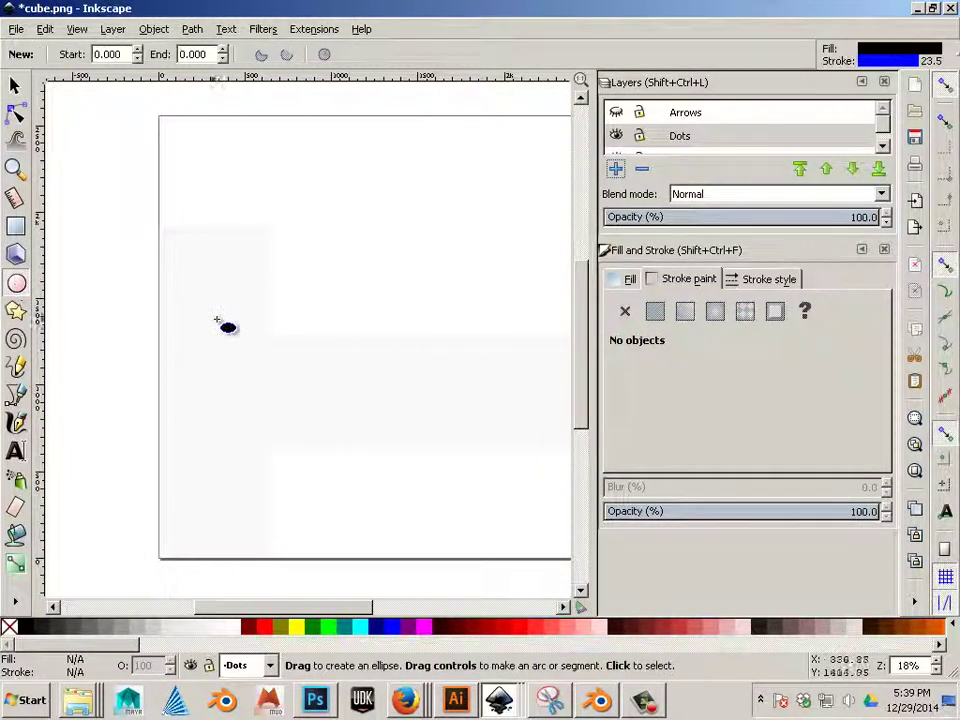
Draw a circle in the top-left square, black fill with a blue 0000ffff stroke of width 23.5.
click(15, 282)
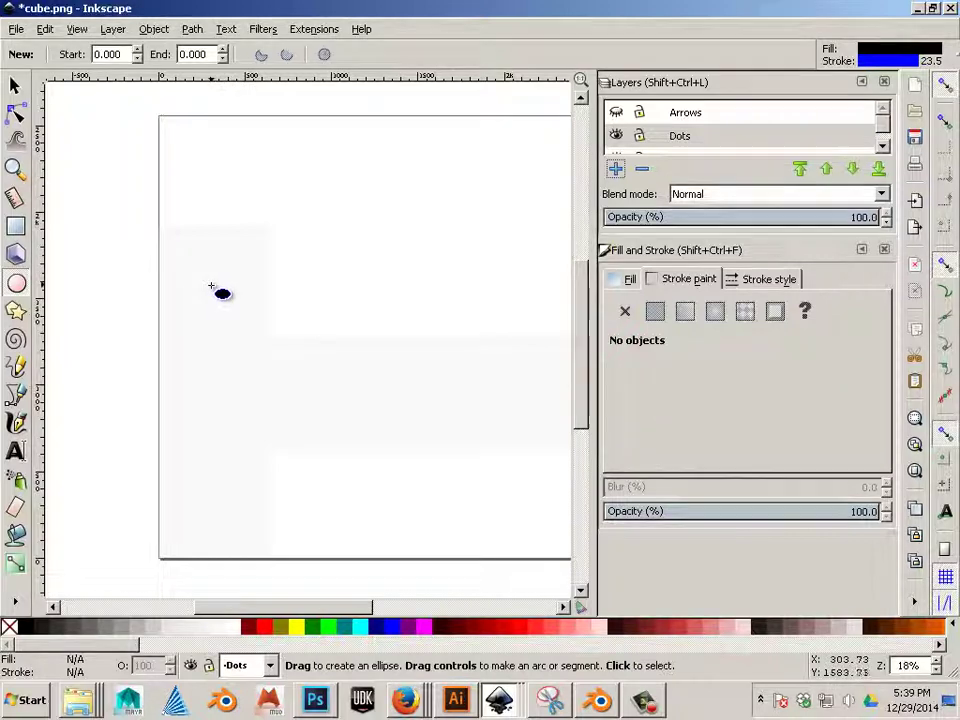
drag(211, 286, 223, 296)
click(16, 87)
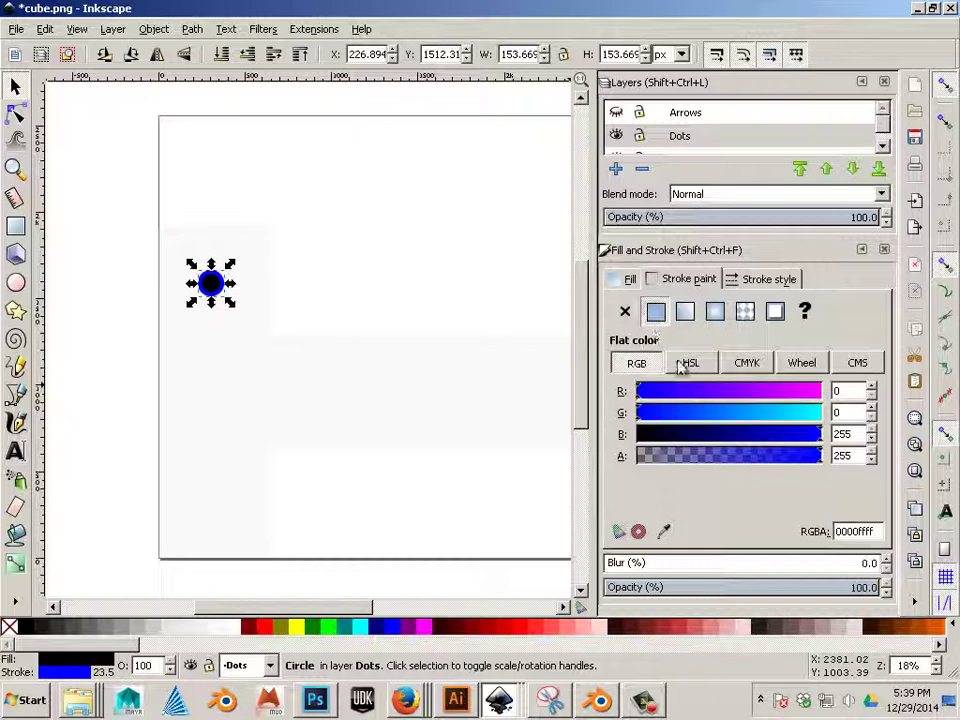
Set the circle's stroke R value to 255, making it magenta ff00ffff, then deselect it.
drag(735, 391, 810, 392)
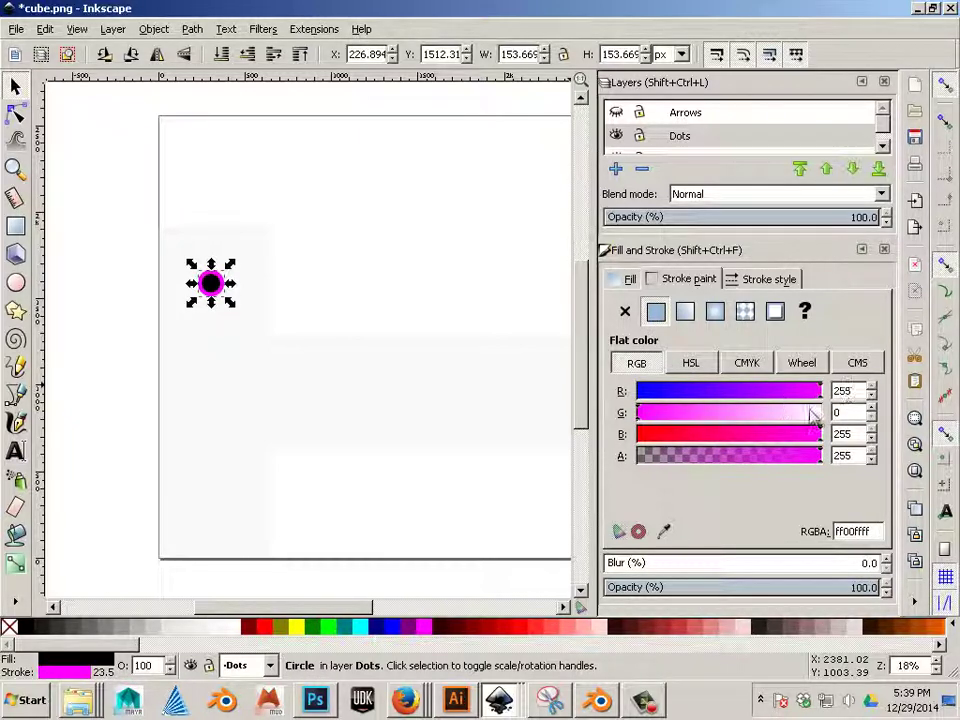
click(228, 304)
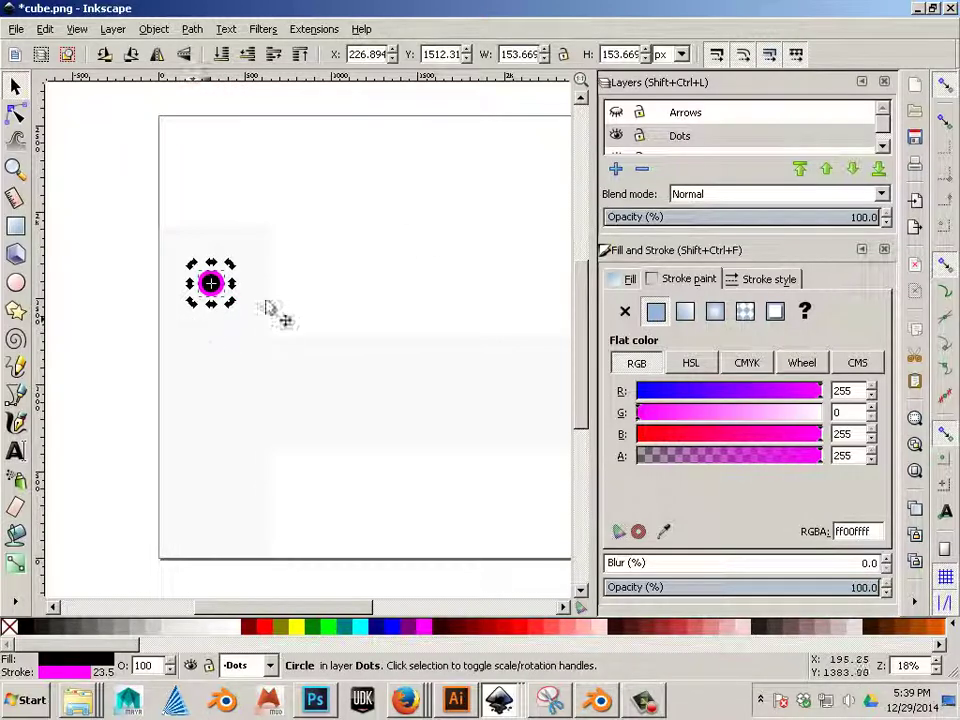
scroll(640, 135, down, 1)
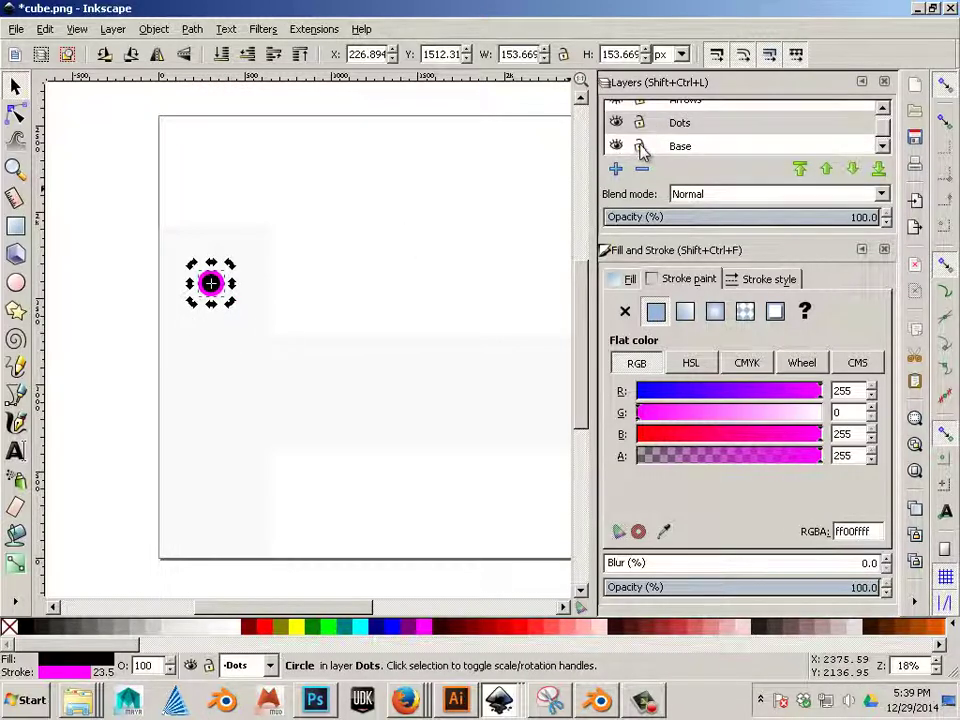
scroll(641, 147, up, 1)
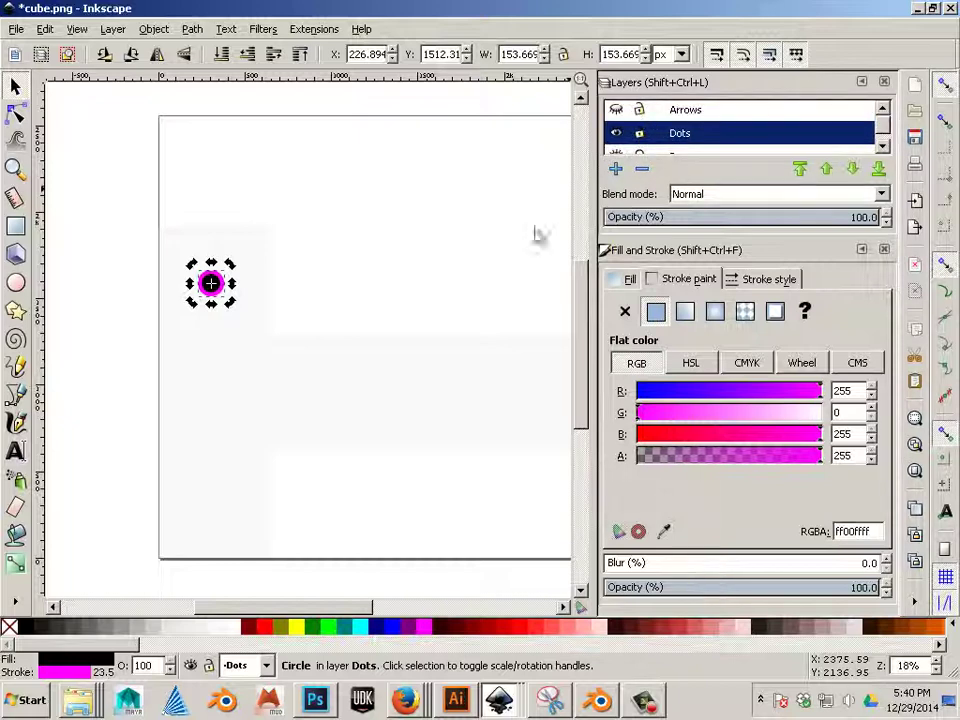
click(223, 304)
Duplicate the magenta-ringed pip with Ctrl+D and place copies into a five-pip face below.
click(210, 283)
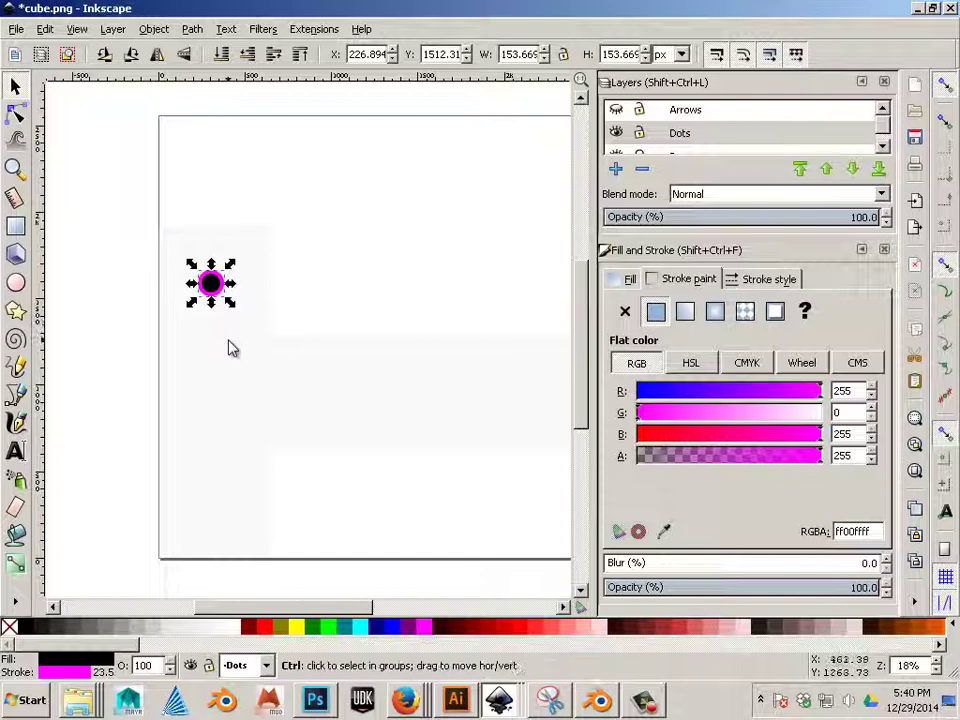
scroll(232, 347, up, 2)
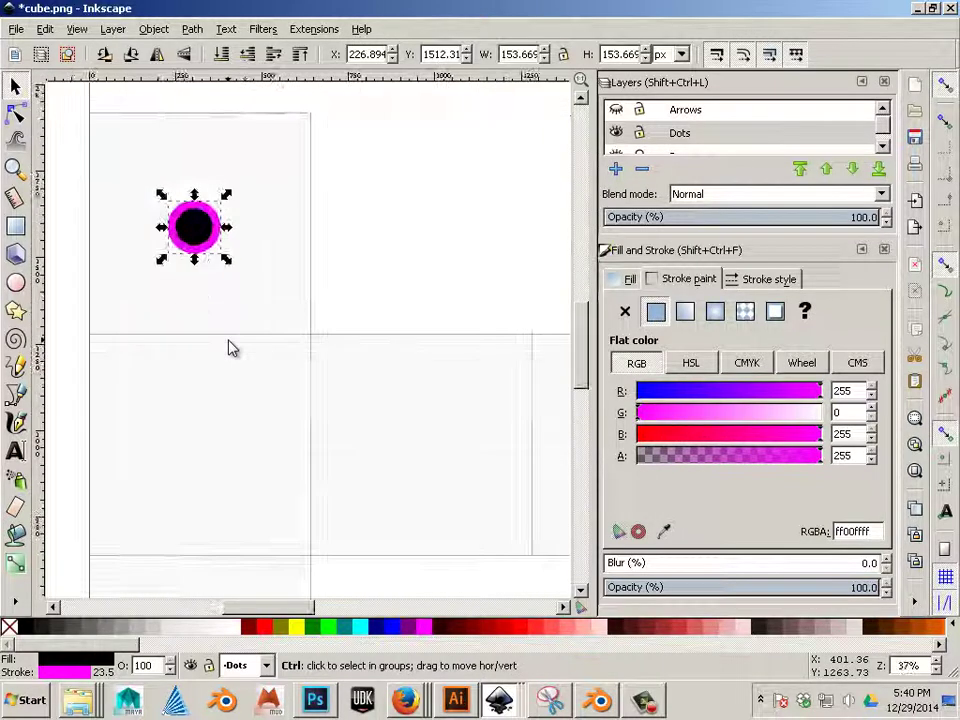
click(198, 240)
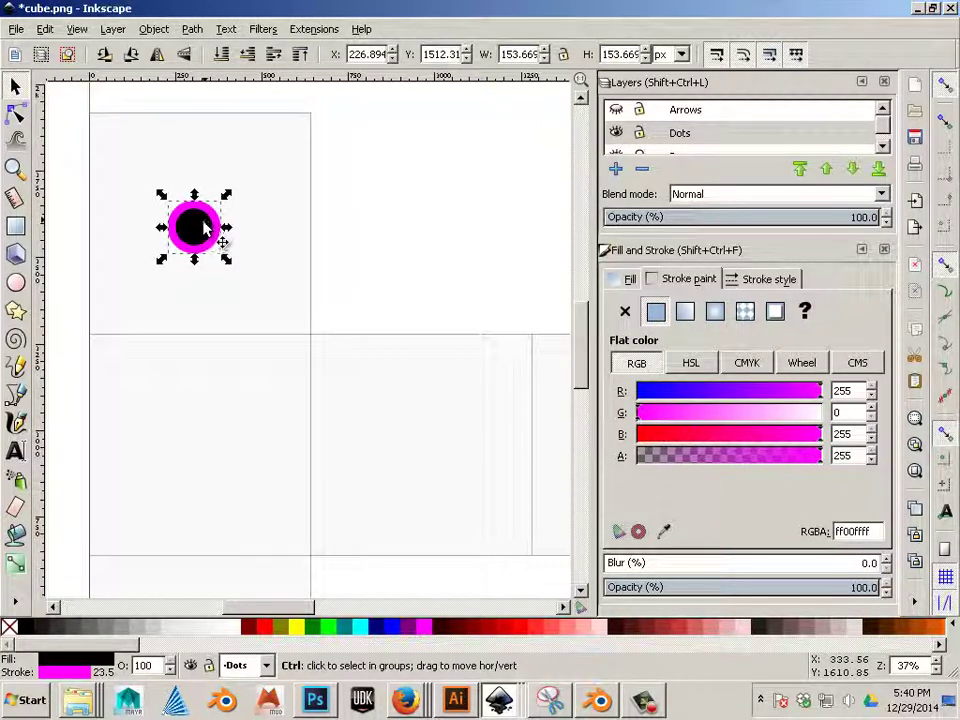
key(ctrl+d)
drag(203, 228, 130, 522)
key(ctrl+d)
key(ctrl+d)
key(ctrl+d)
key(ctrl+d)
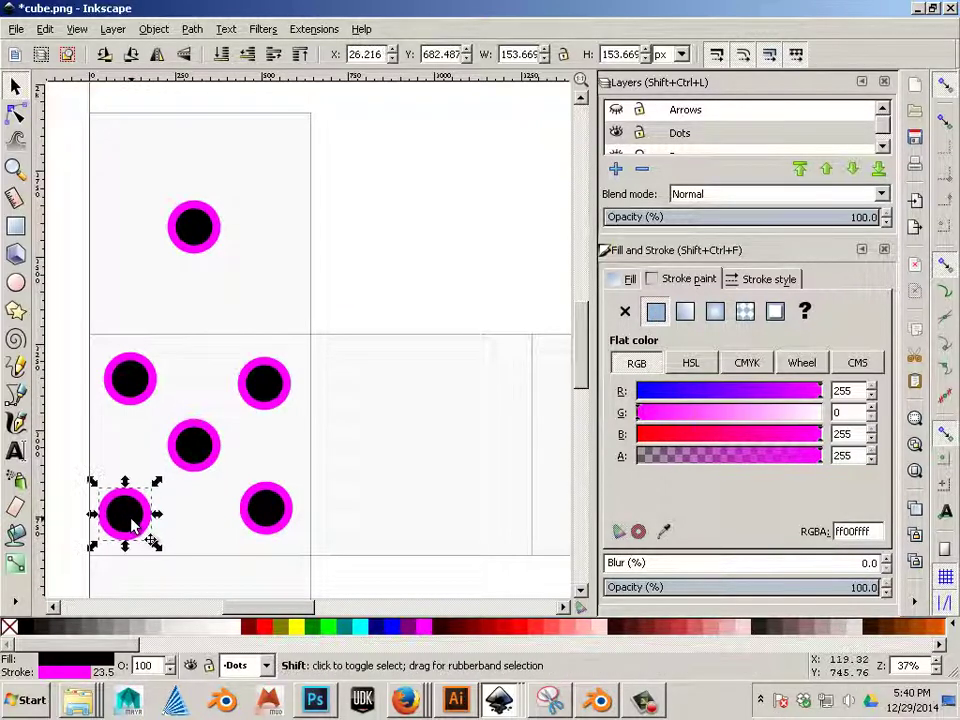
Duplicate the three diagonal pips and move the copies into the bottom square as a three-pip face.
scroll(169, 496, down, 3)
scroll(170, 491, down, 2)
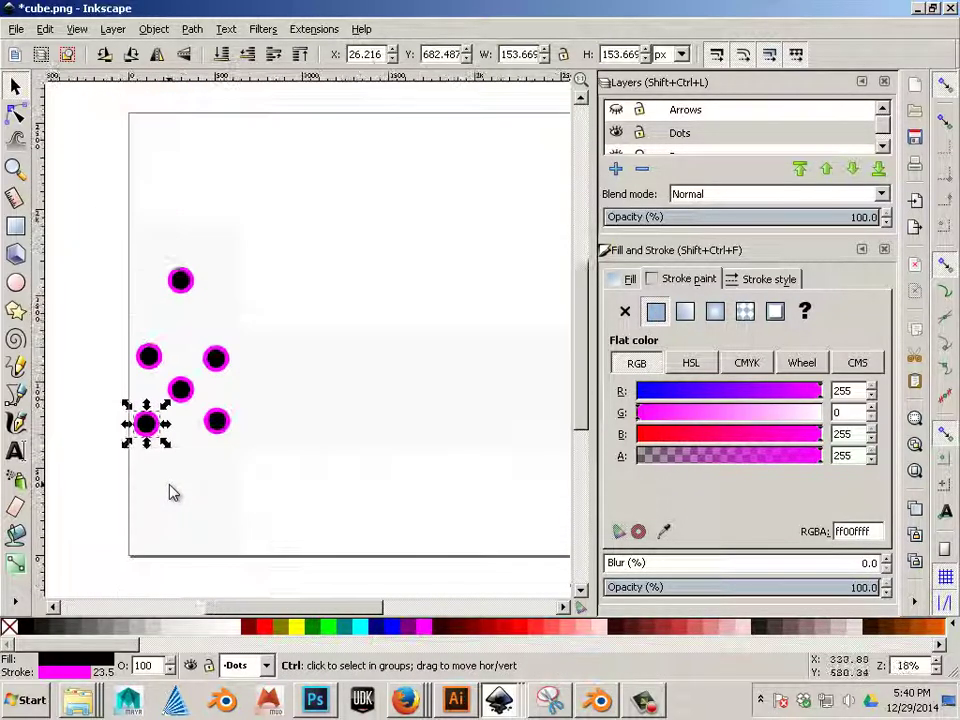
scroll(144, 457, up, 1)
shift+click(190, 355)
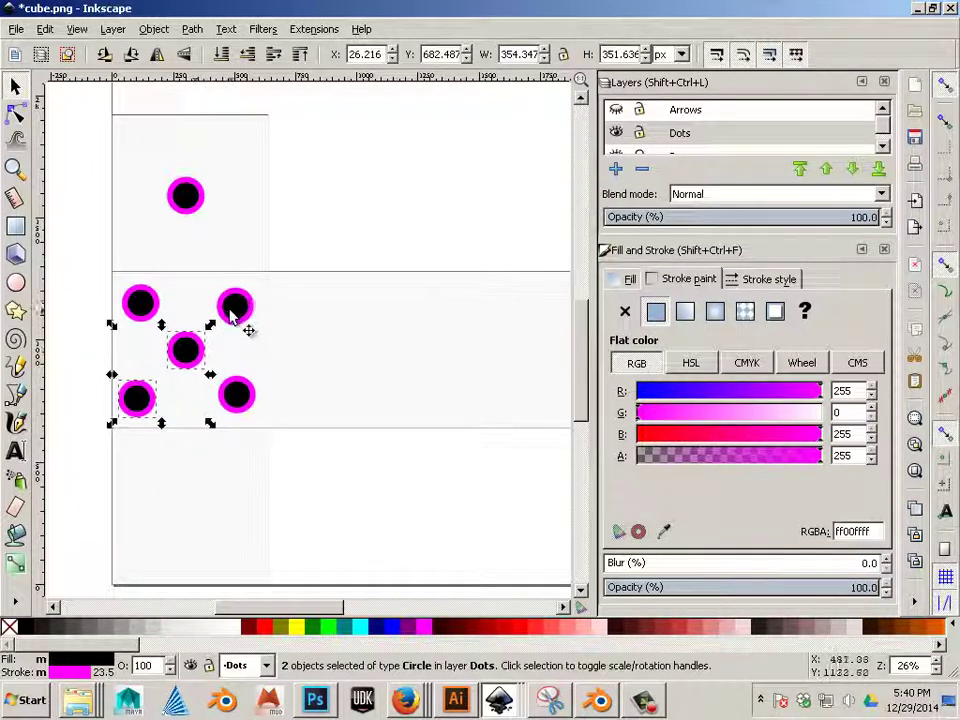
shift+click(233, 312)
key(ctrl+d)
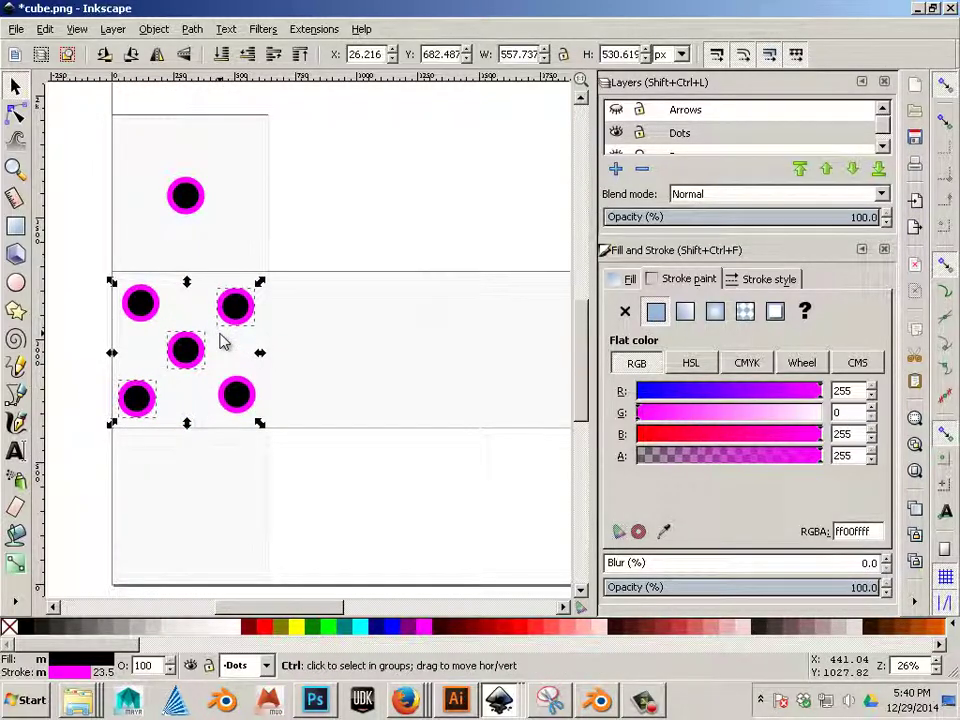
drag(195, 361, 207, 517)
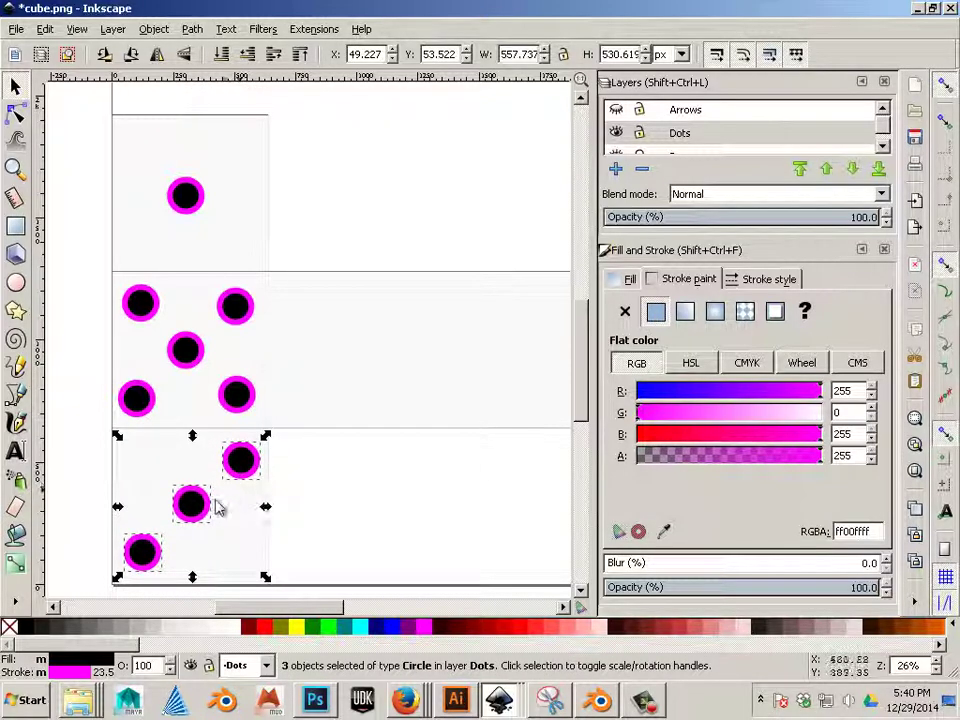
click(326, 540)
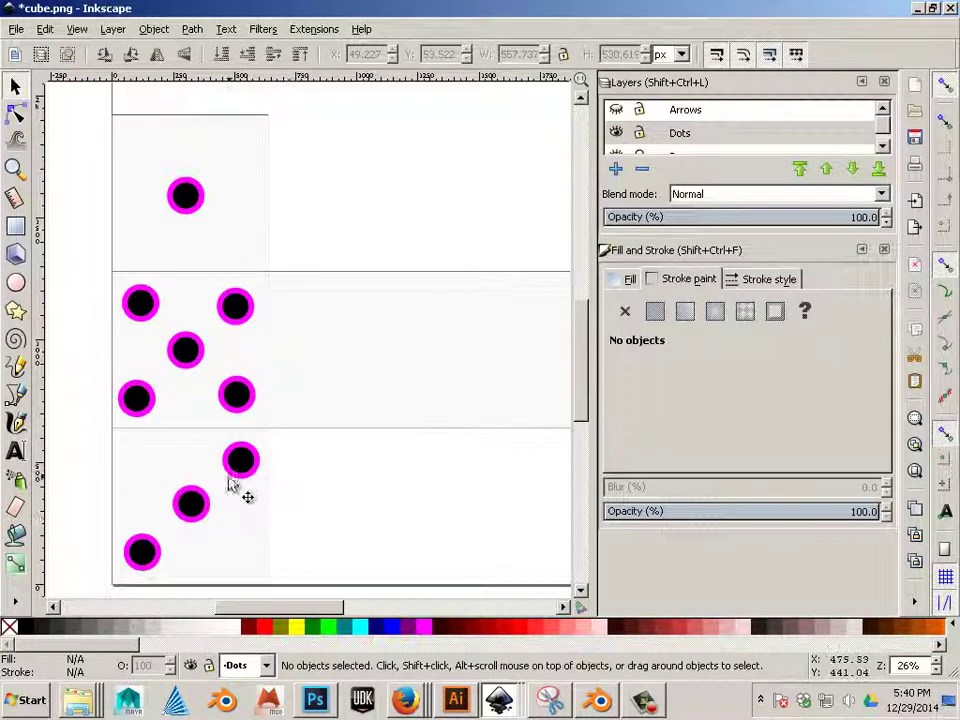
Move two of the copied pips into the next square right to form the two-pip face.
click(234, 470)
shift+click(156, 547)
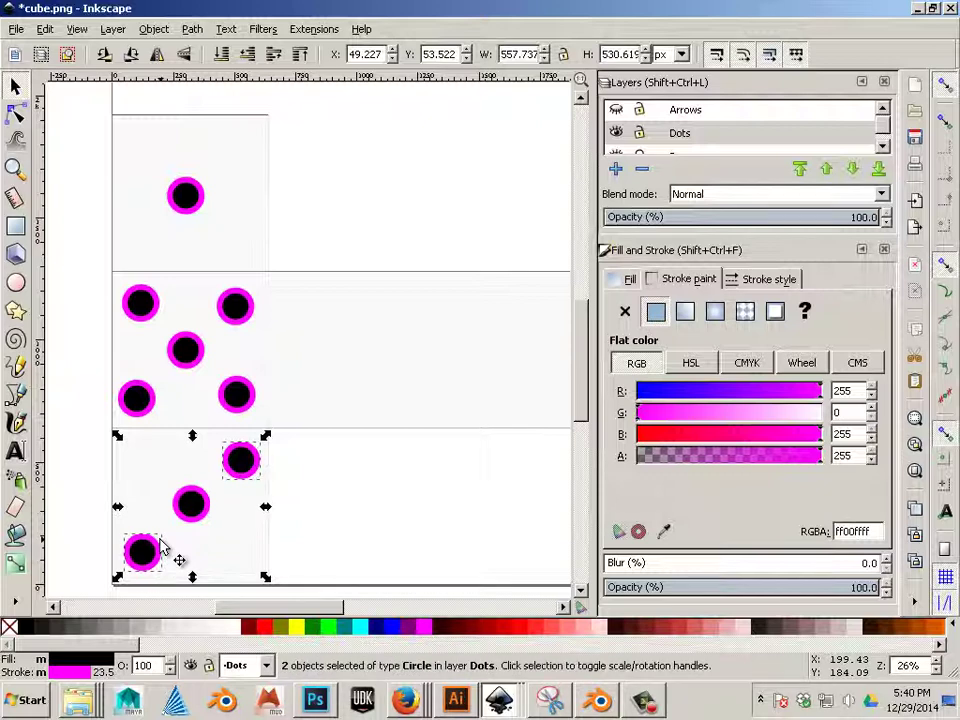
drag(160, 545, 313, 397)
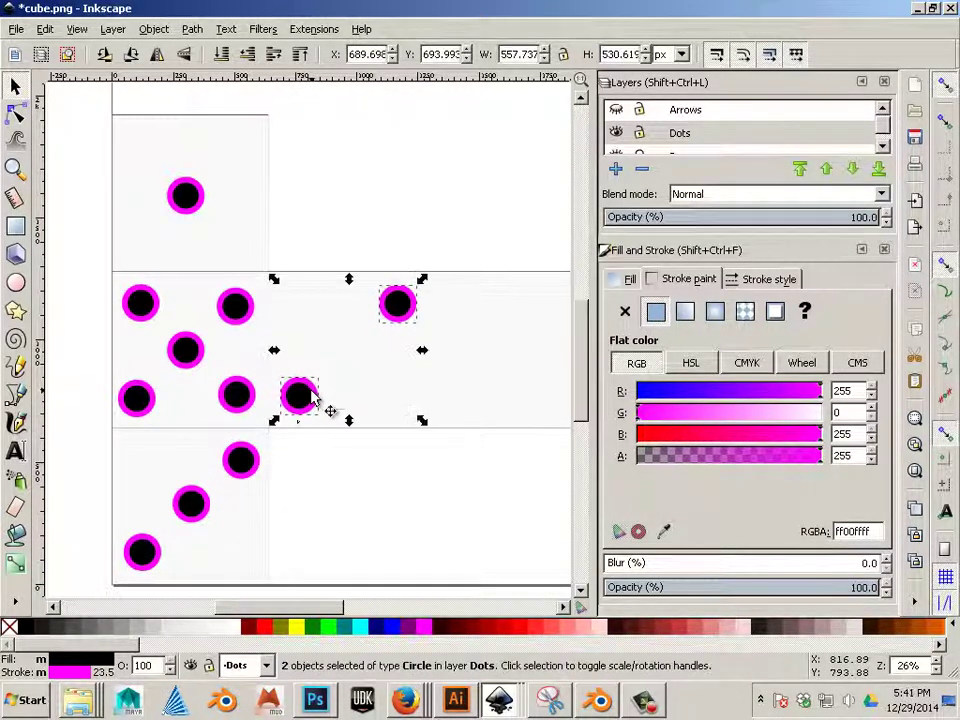
Copy the five face's four corner pips into the third square to make the four-pip face.
click(238, 396)
shift+click(238, 305)
shift+click(142, 306)
shift+click(138, 395)
shift+click(138, 395)
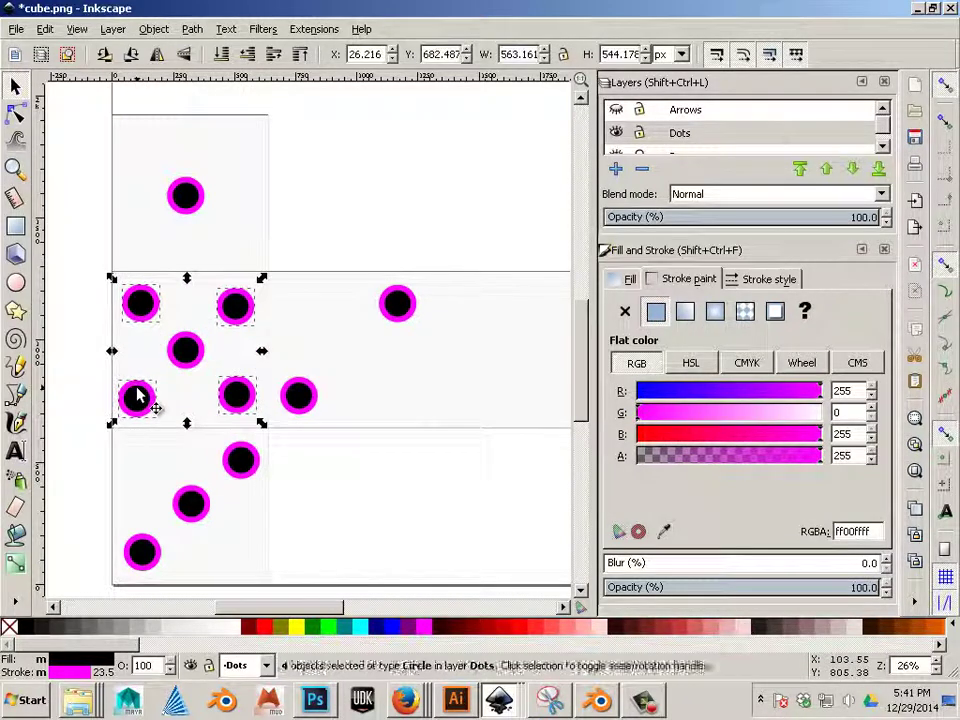
drag(138, 395, 449, 398)
drag(292, 607, 316, 607)
Duplicate all five pips of the five-pip face and move the copies right onto the next face.
click(290, 515)
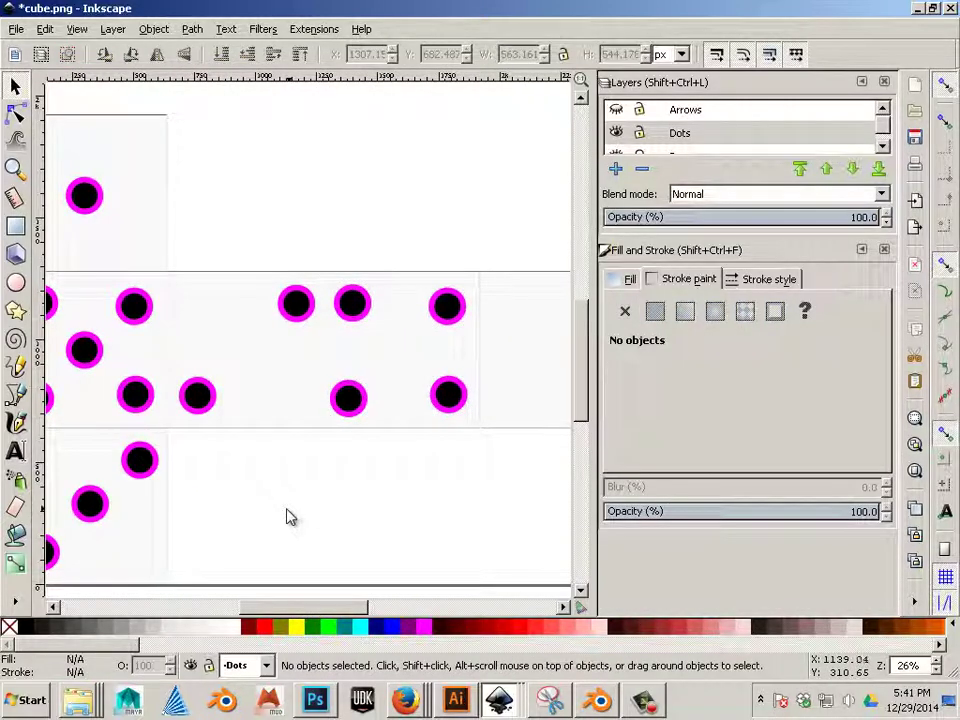
ctrl+scroll(283, 514, down, 1)
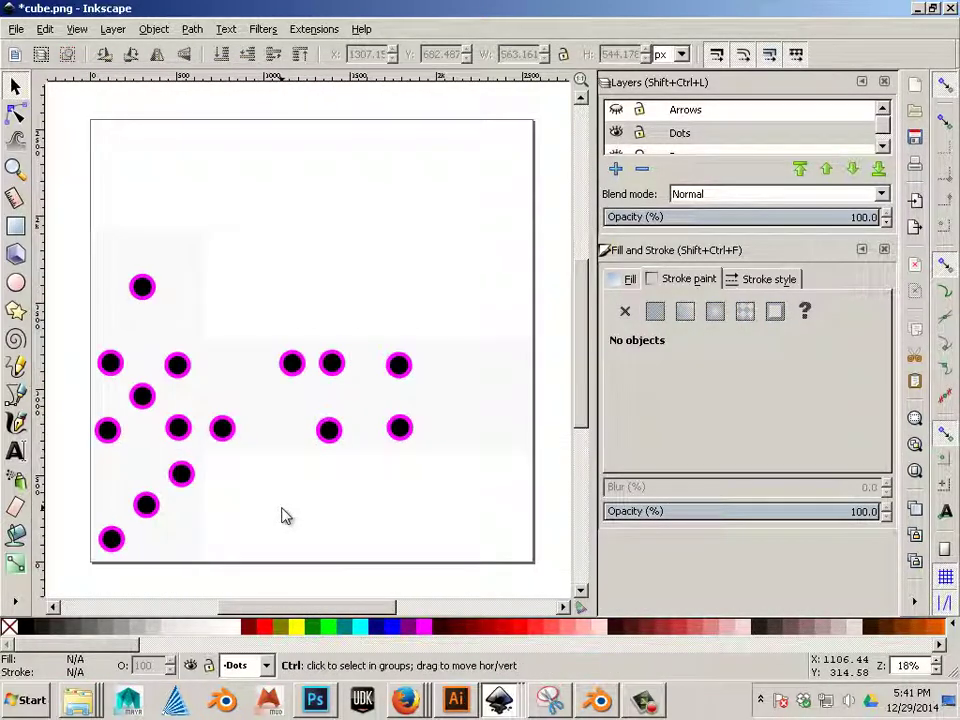
click(177, 429)
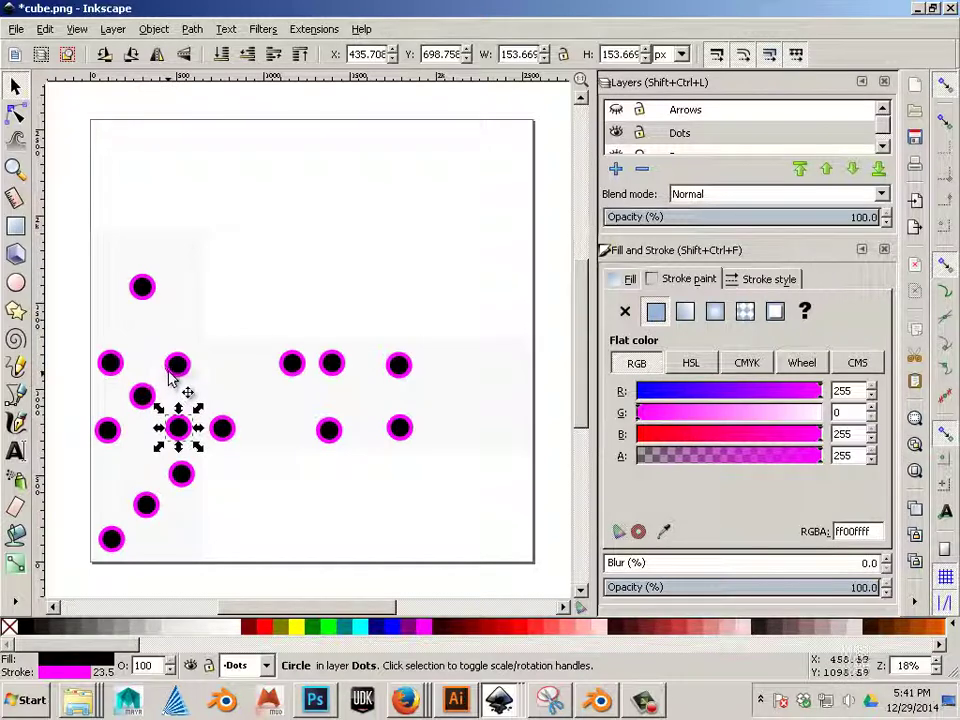
click(176, 367)
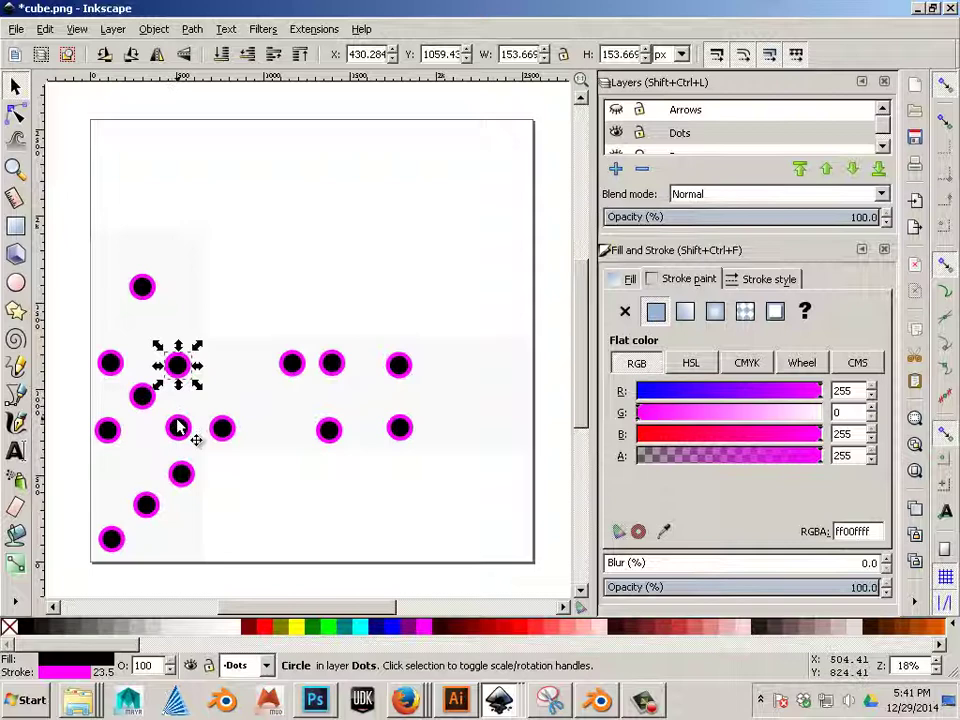
click(180, 430)
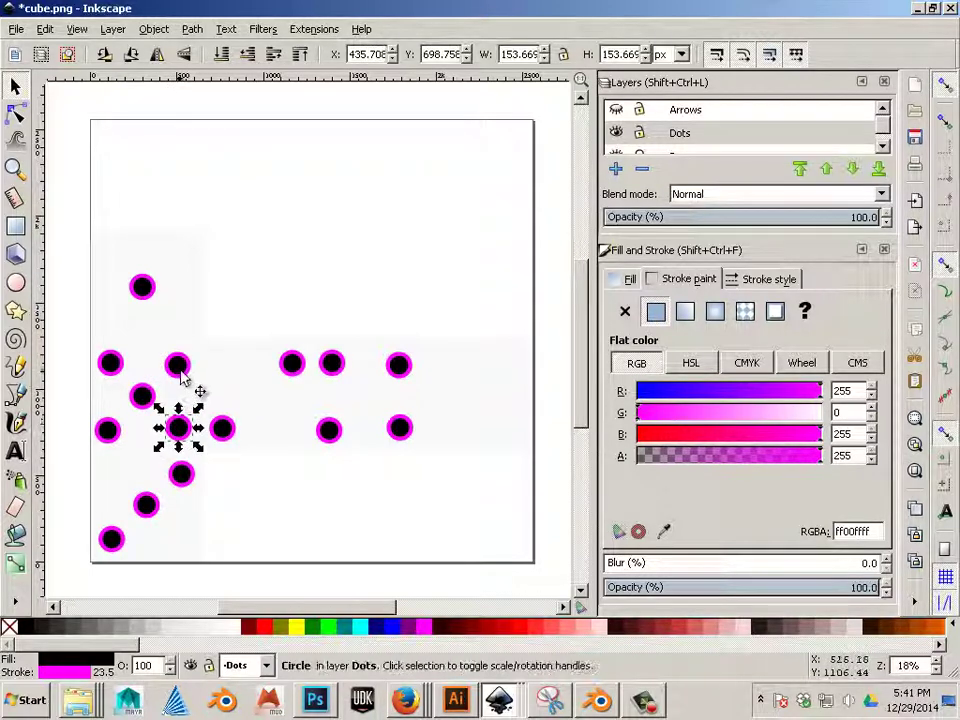
shift+click(179, 368)
shift+click(110, 366)
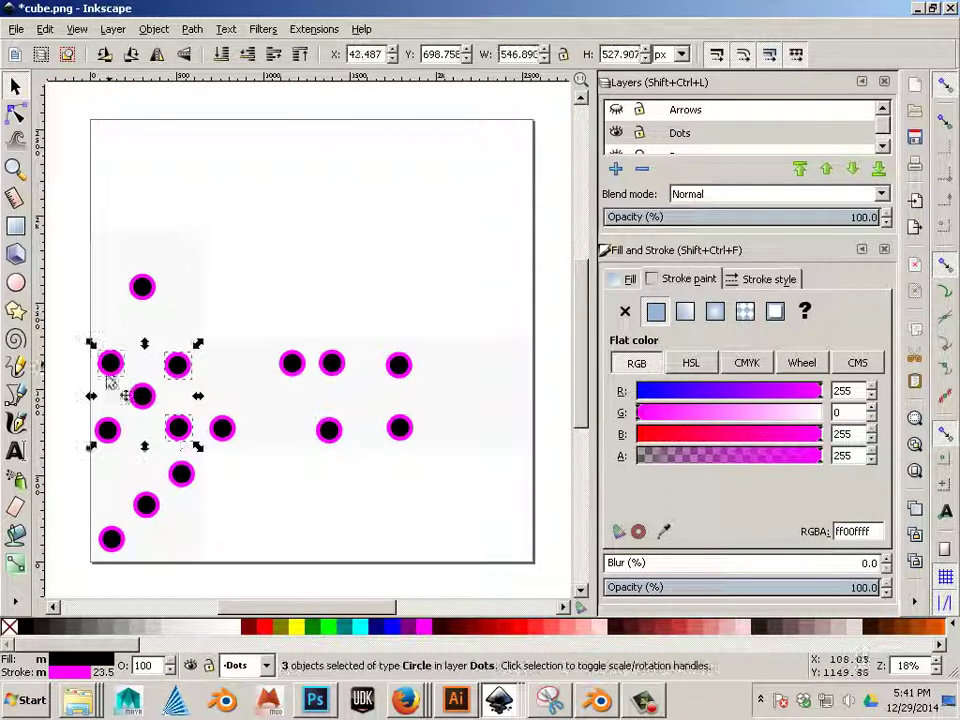
shift+click(105, 432)
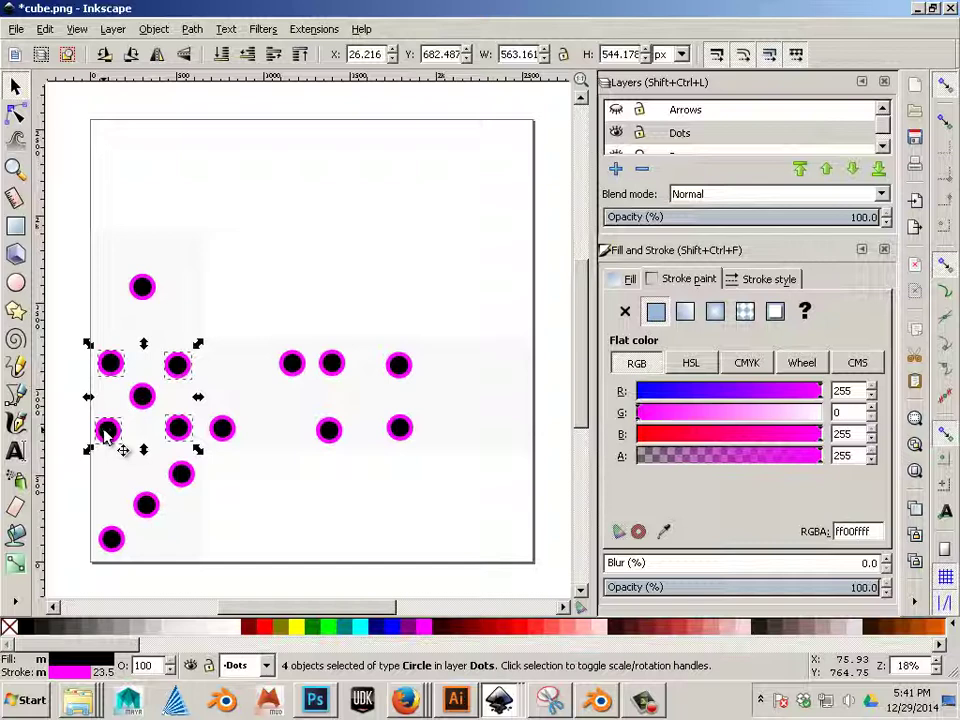
shift+click(141, 397)
key(ctrl+d)
drag(141, 400, 476, 401)
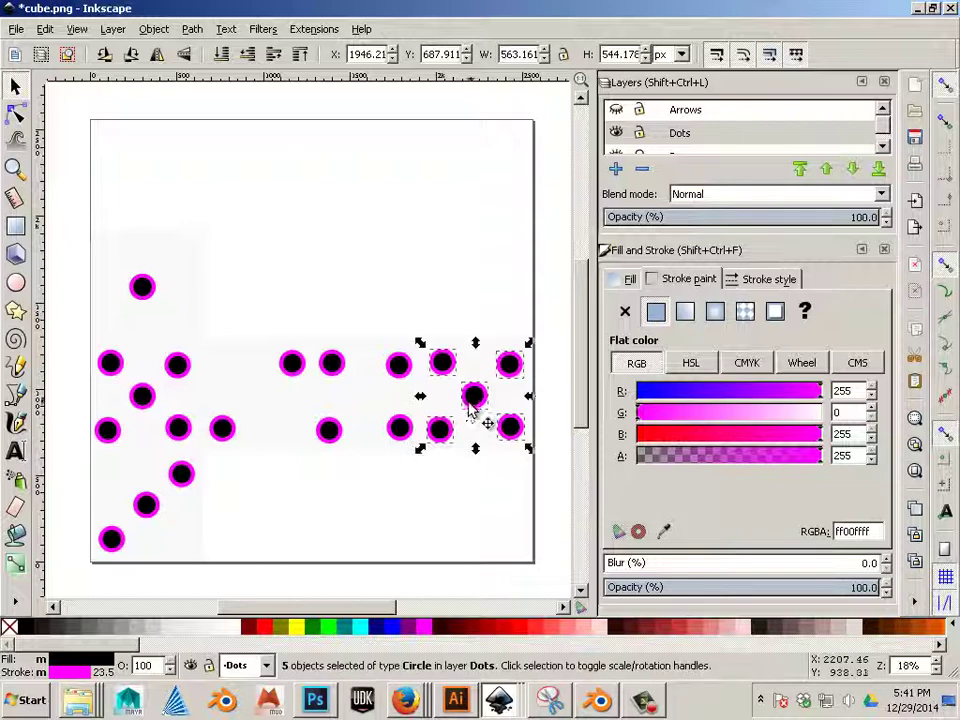
Move the copied centre pip into a column and duplicate it, forming two columns of three pips.
scroll(478, 395, up, 2)
click(482, 437)
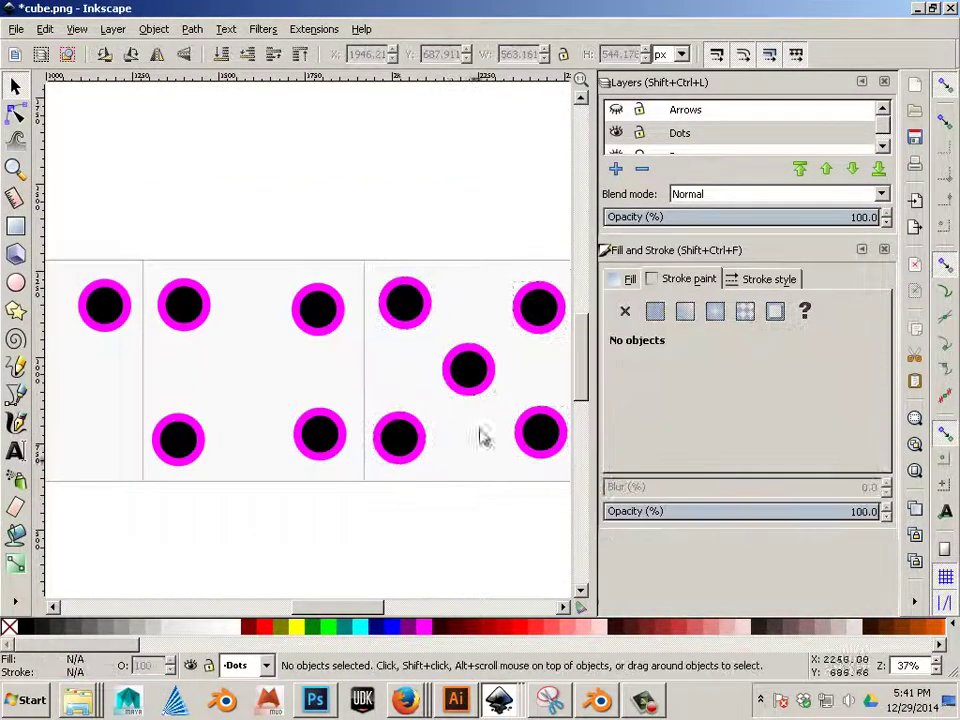
click(490, 388)
drag(490, 388, 562, 385)
key(ctrl+d)
scroll(345, 420, right, 3)
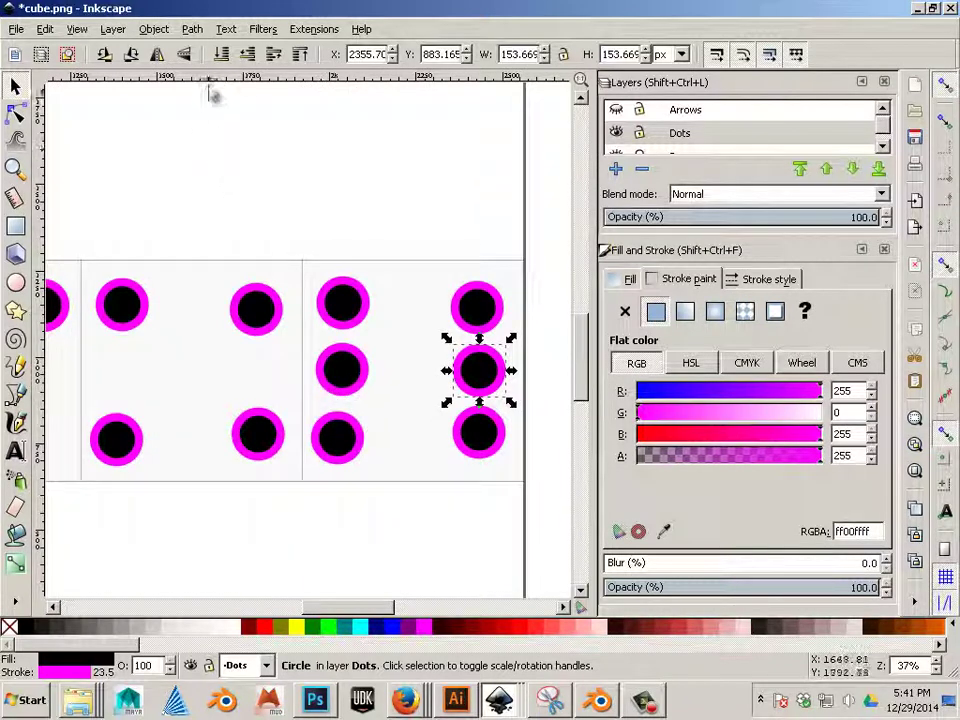
click(358, 306)
shift+click(360, 378)
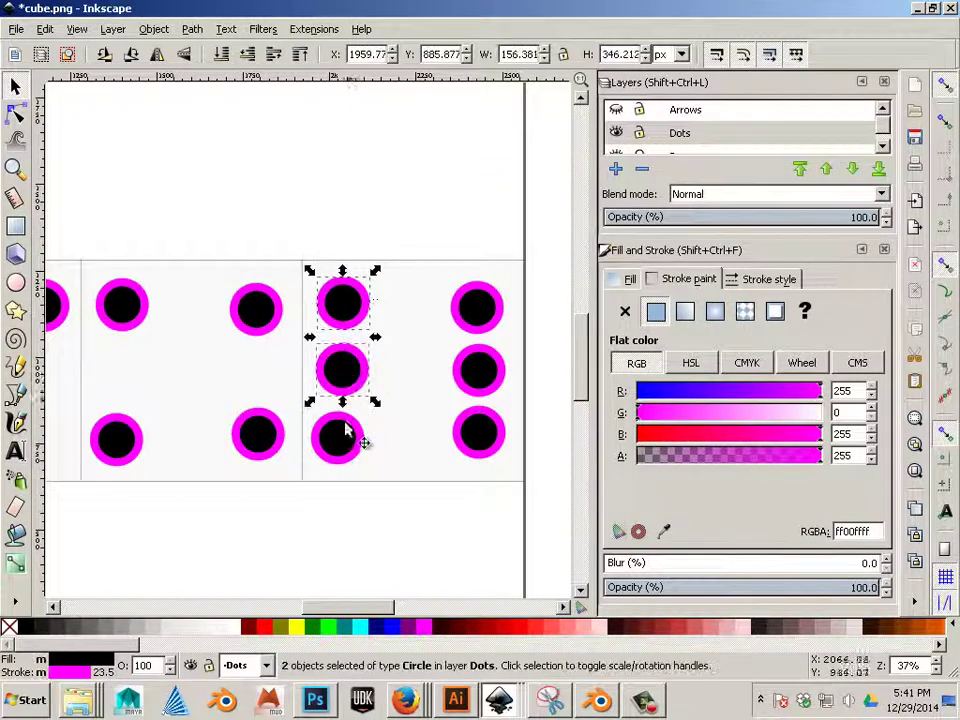
shift+click(350, 436)
click(154, 29)
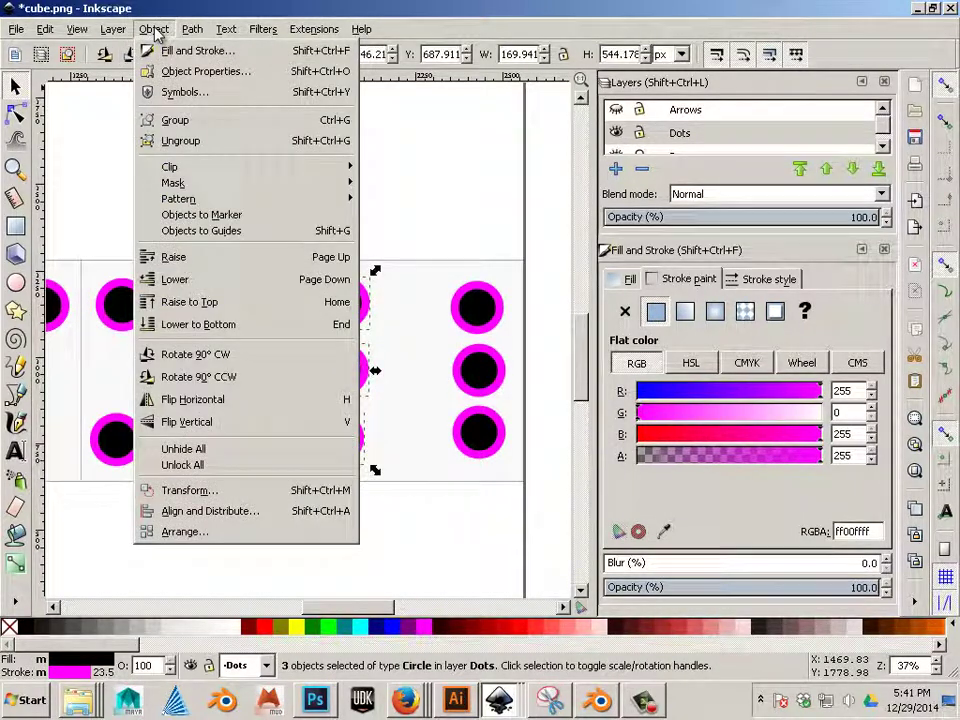
Center each of the six face's pip columns on a vertical axis using Align and Distribute.
click(207, 512)
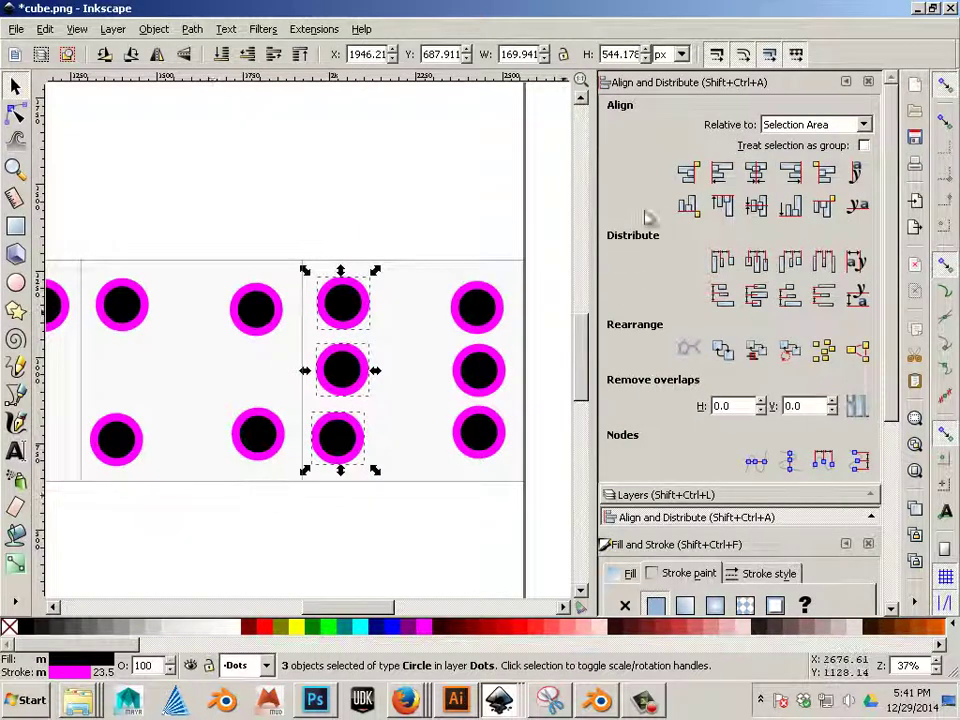
click(756, 178)
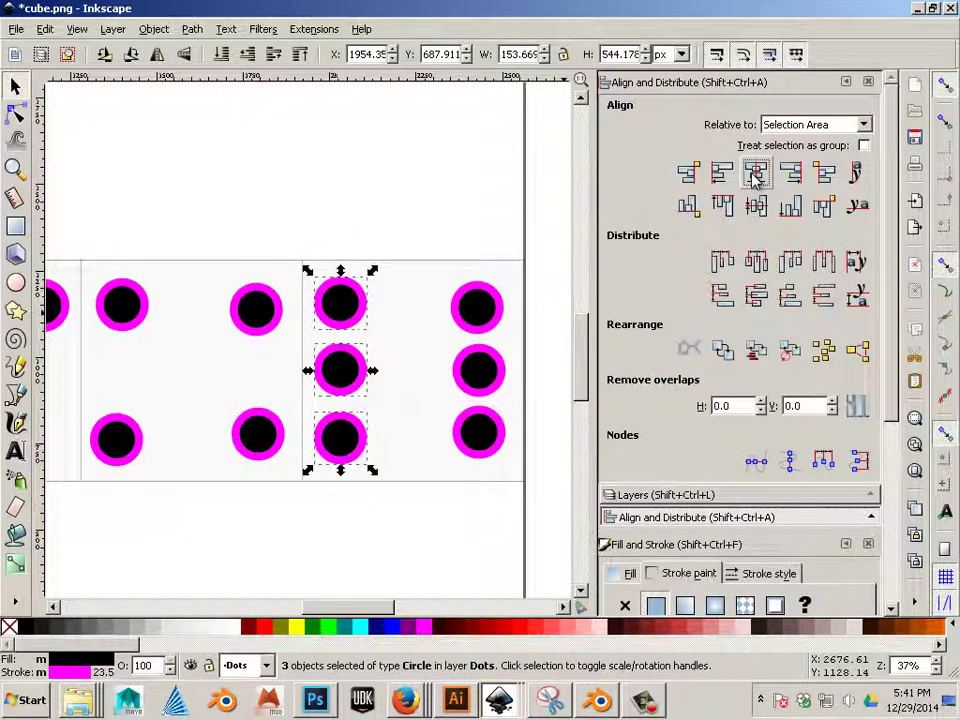
click(478, 318)
shift+click(478, 380)
shift+click(480, 435)
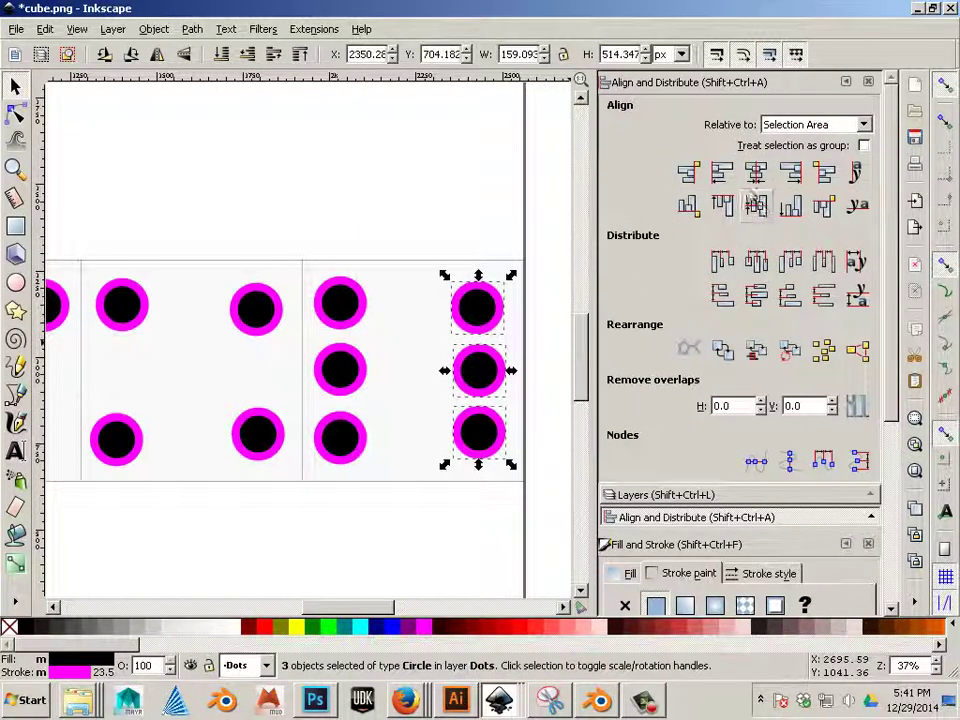
click(756, 178)
click(440, 559)
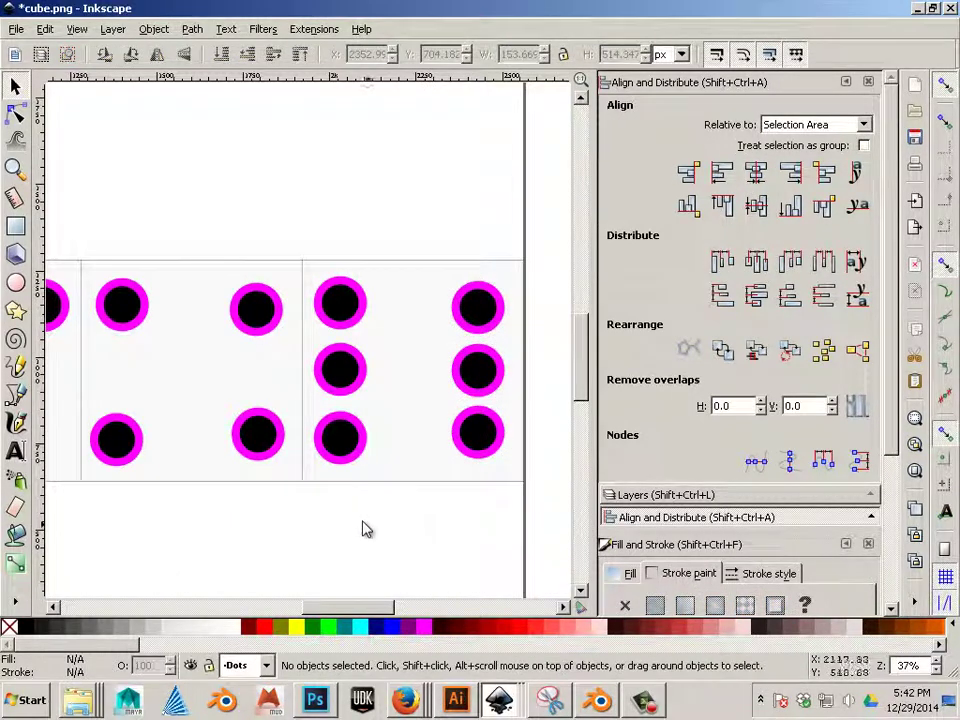
Level the top-row pips across all faces on one horizontal centre line.
scroll(312, 521, down, 2)
scroll(312, 521, down, 1)
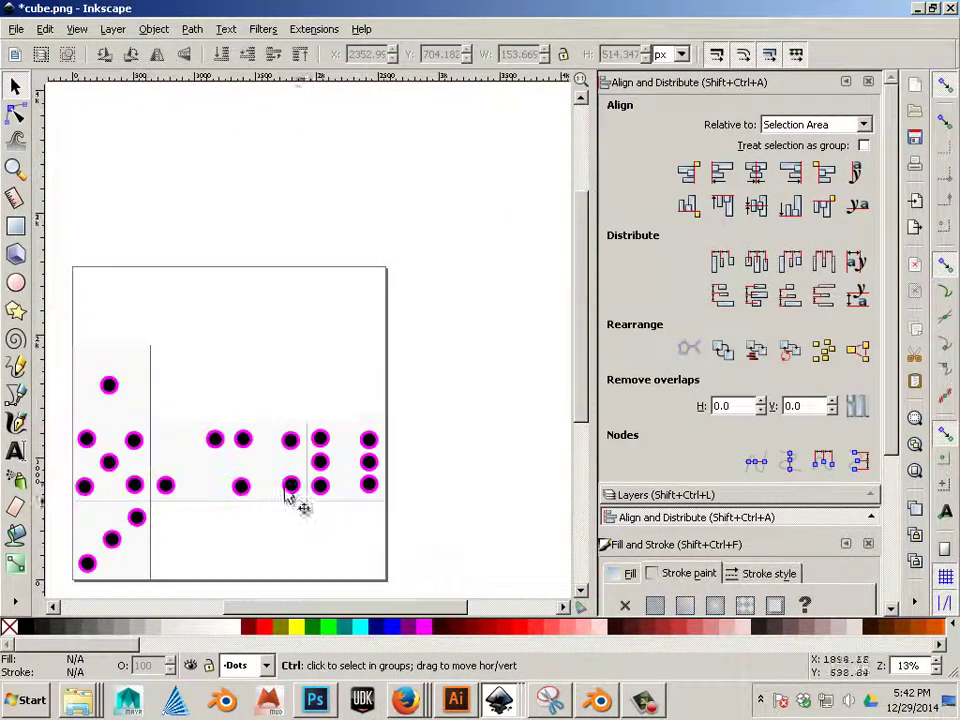
click(86, 439)
shift+click(133, 440)
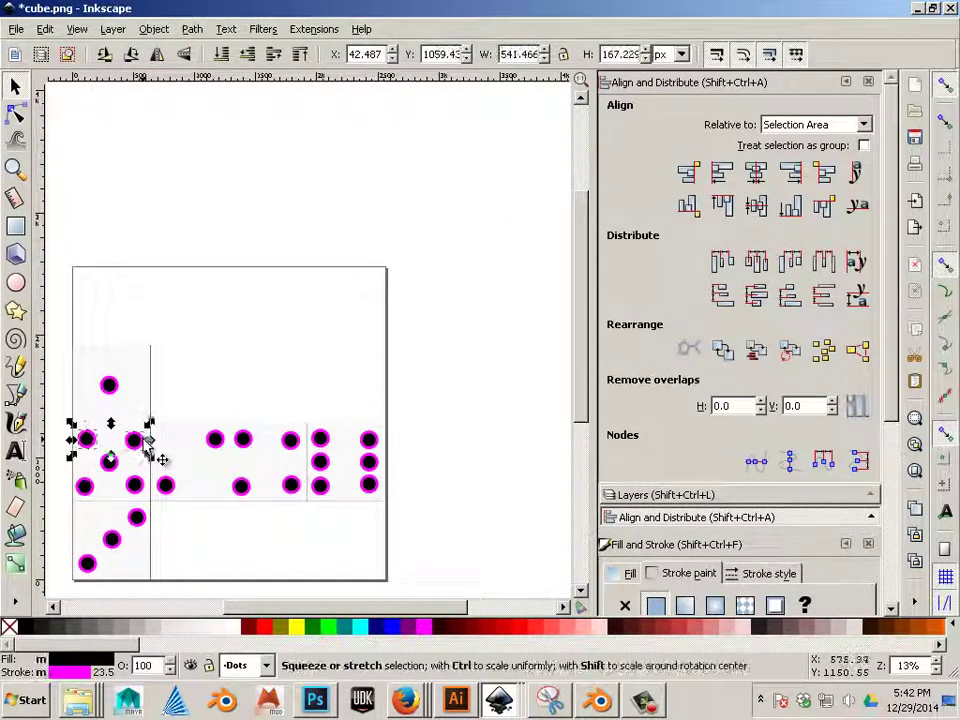
shift+click(215, 439)
shift+click(243, 439)
shift+click(290, 440)
shift+click(320, 440)
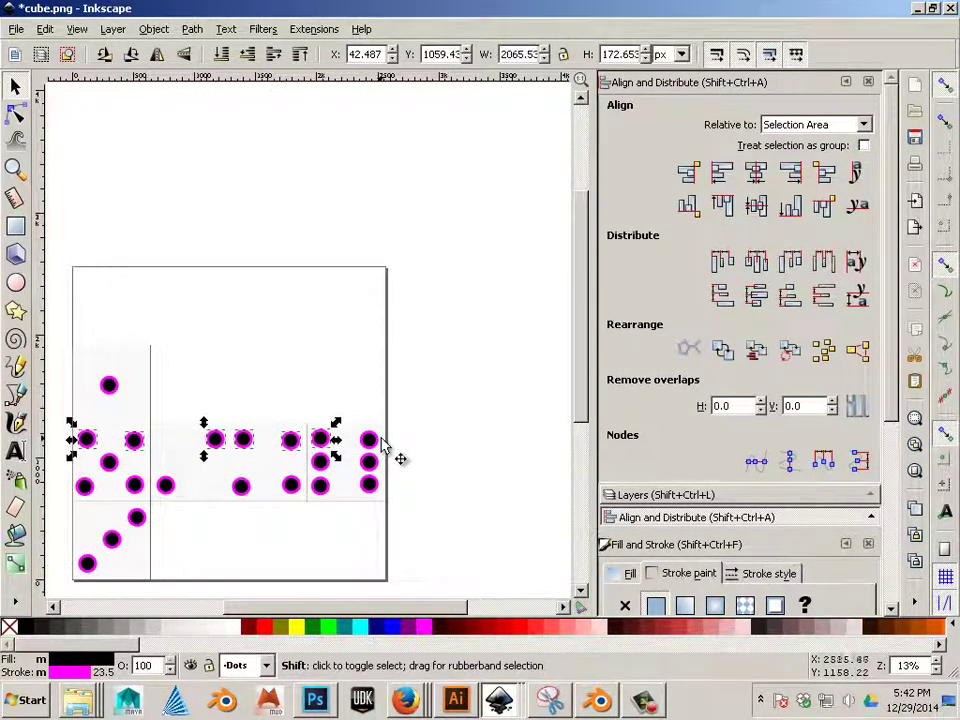
shift+click(369, 440)
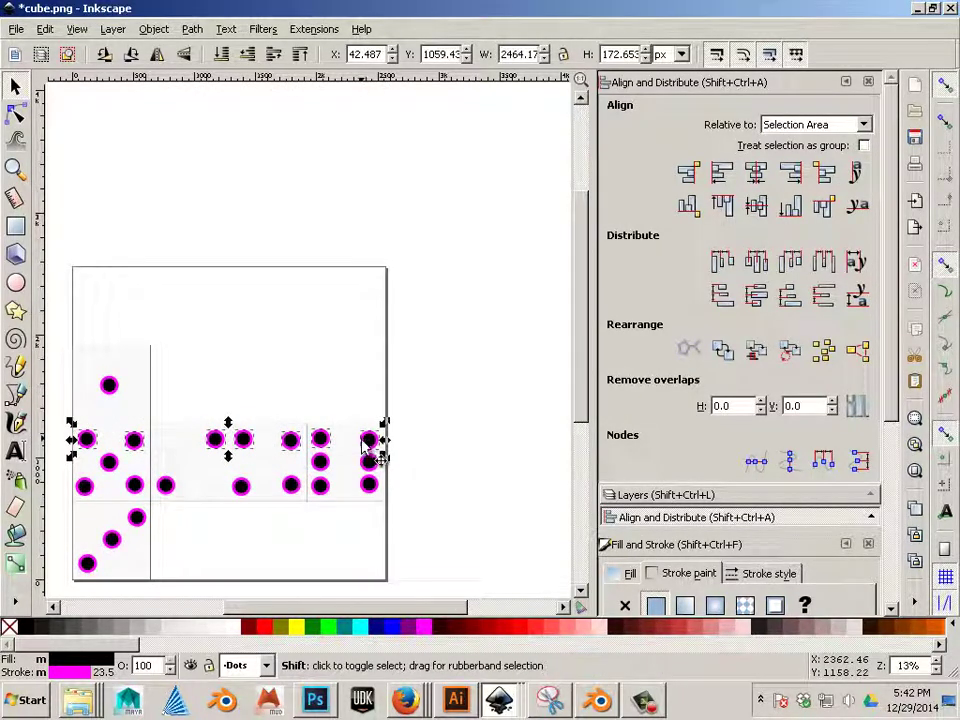
click(755, 207)
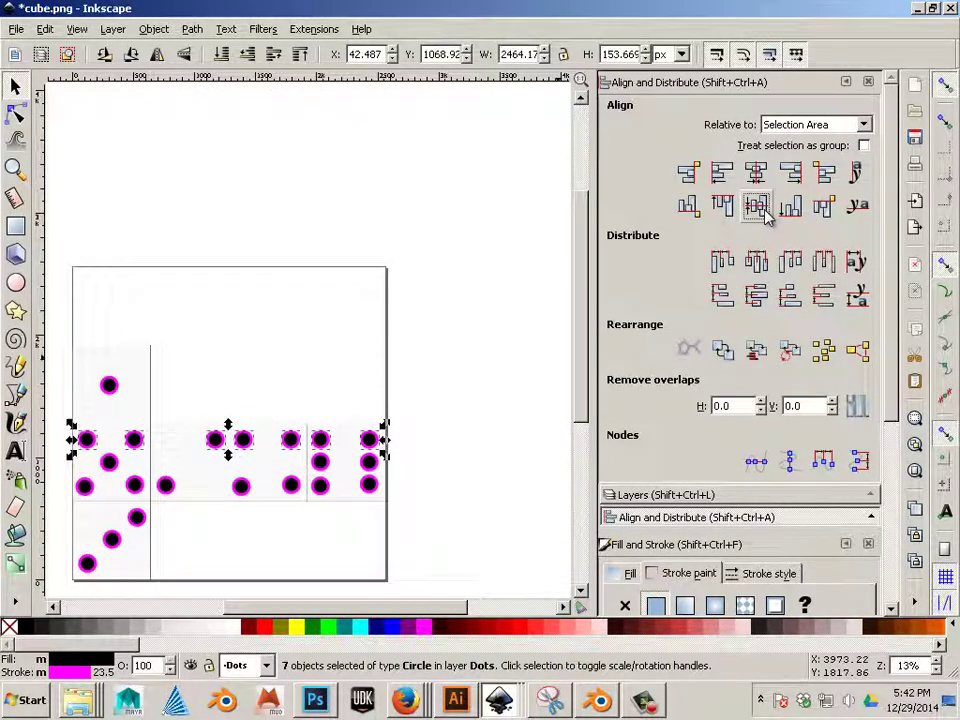
Select the seven bottom-row pips across the faces so they sit level on one line.
click(368, 486)
shift+click(320, 485)
shift+click(290, 485)
shift+click(241, 485)
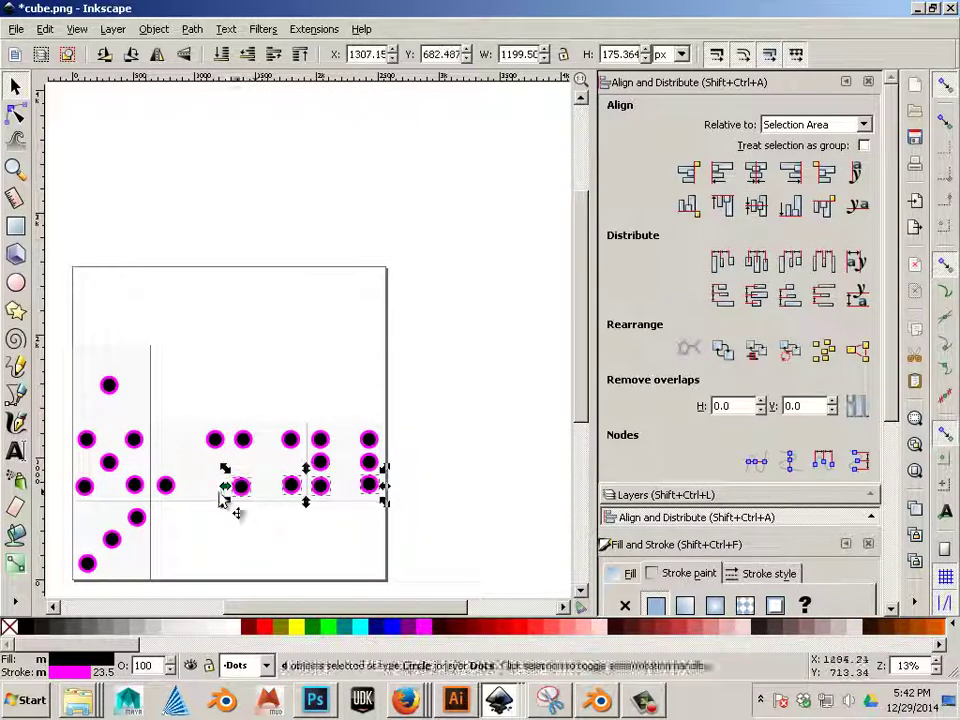
shift+click(165, 486)
shift+click(134, 486)
shift+click(85, 487)
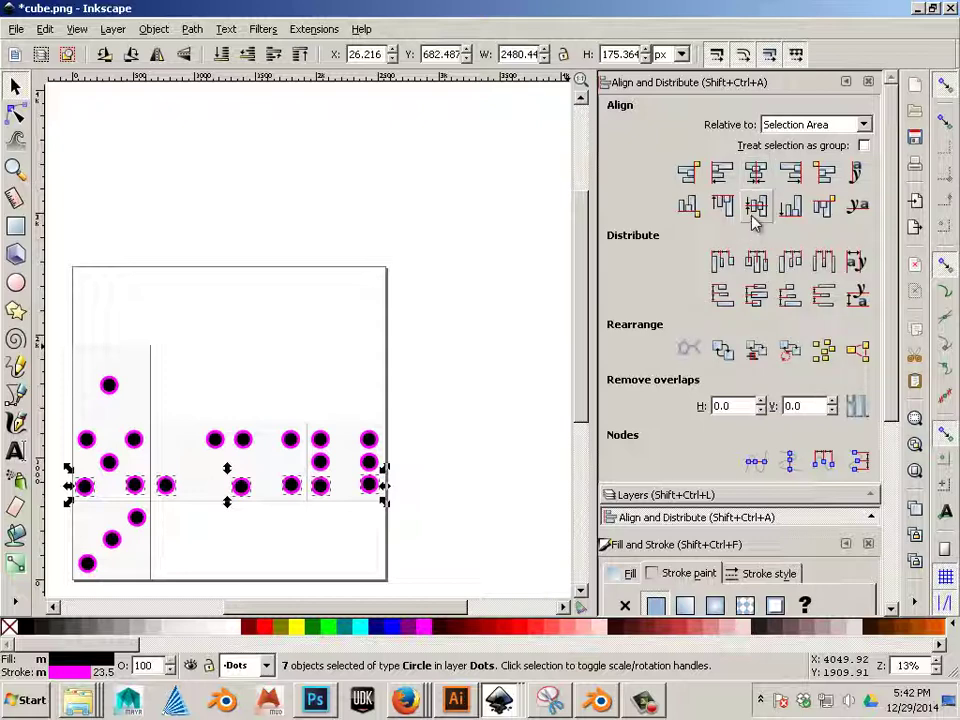
click(523, 456)
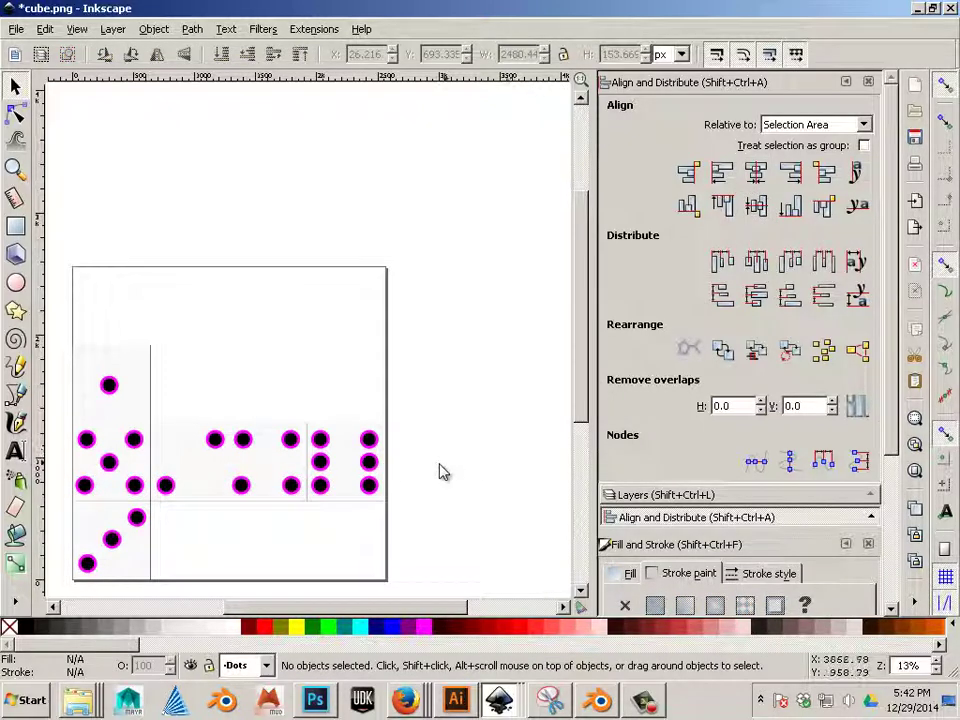
Try aligning three middle-row pips, then undo that mistaken alignment and deselect.
click(369, 461)
shift+click(320, 466)
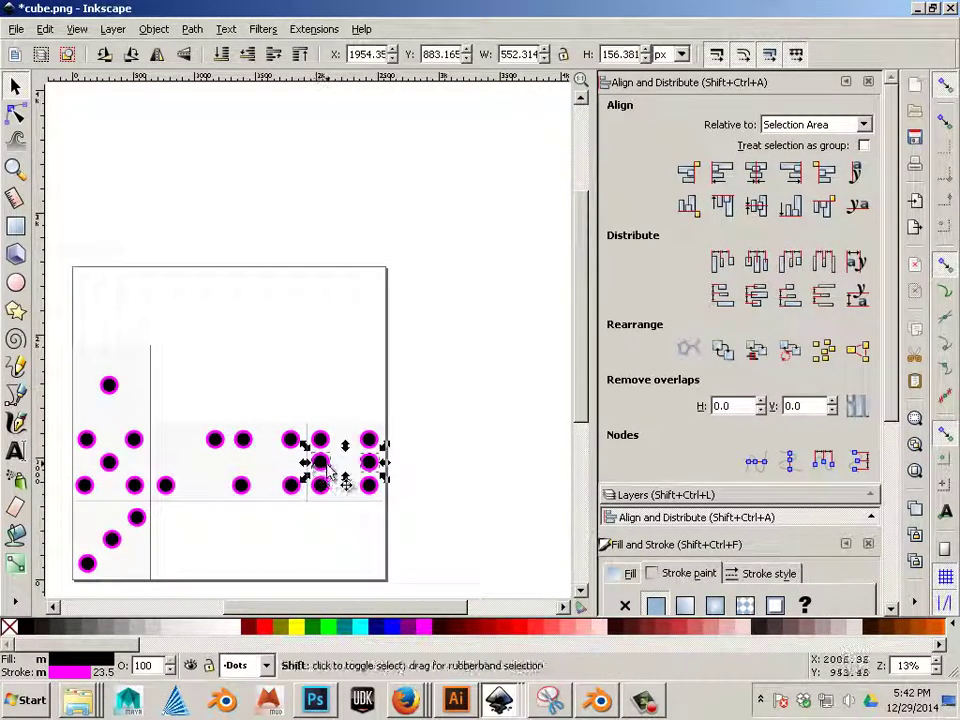
shift+click(110, 463)
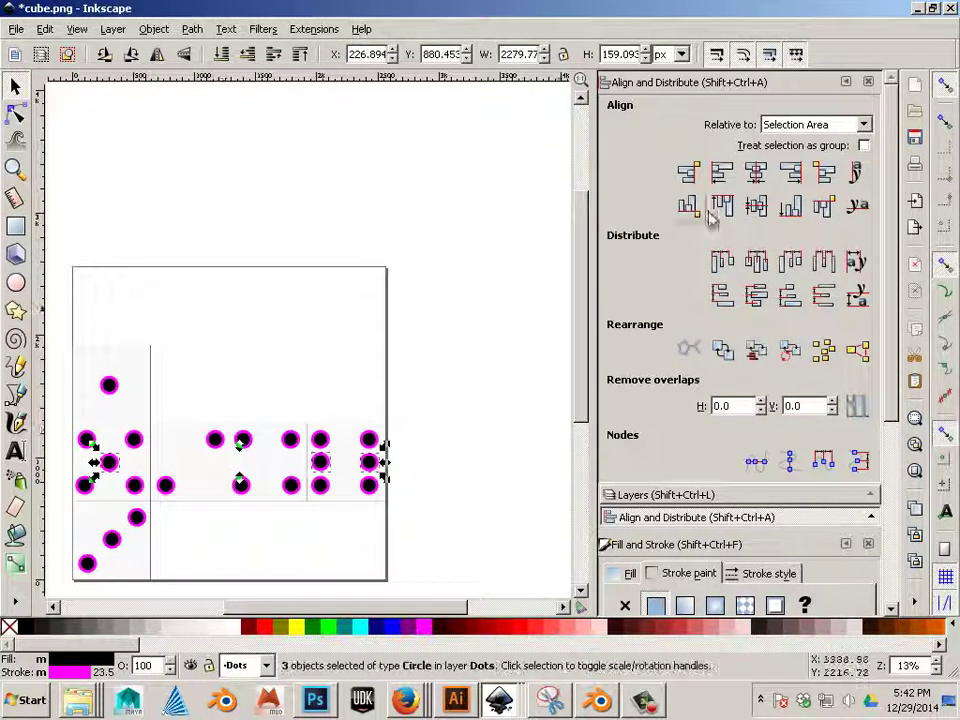
click(758, 176)
key(ctrl+z)
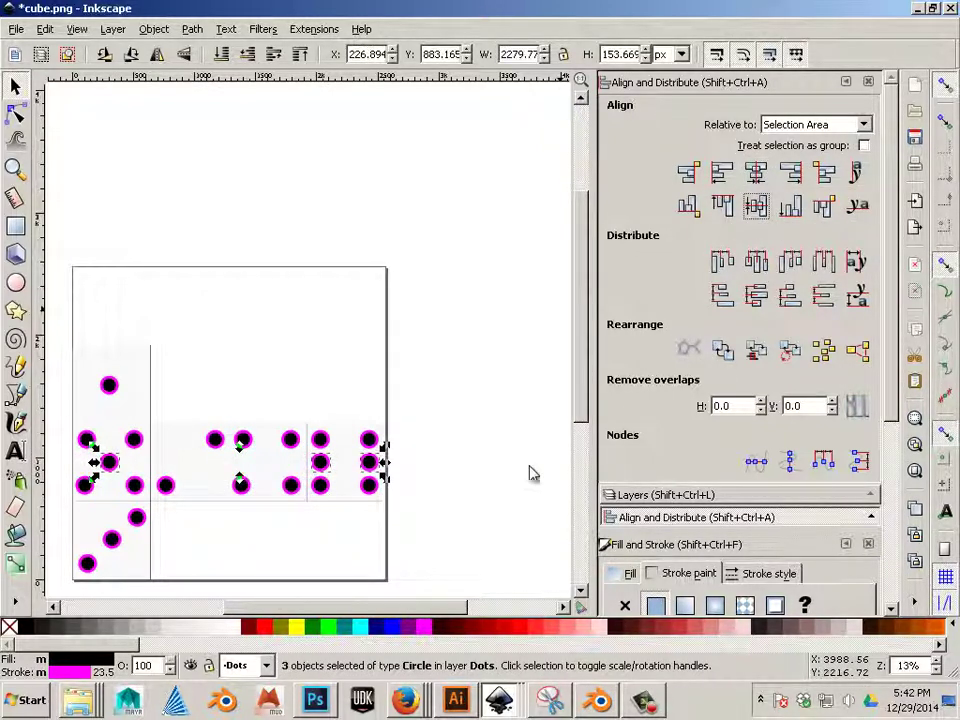
click(489, 499)
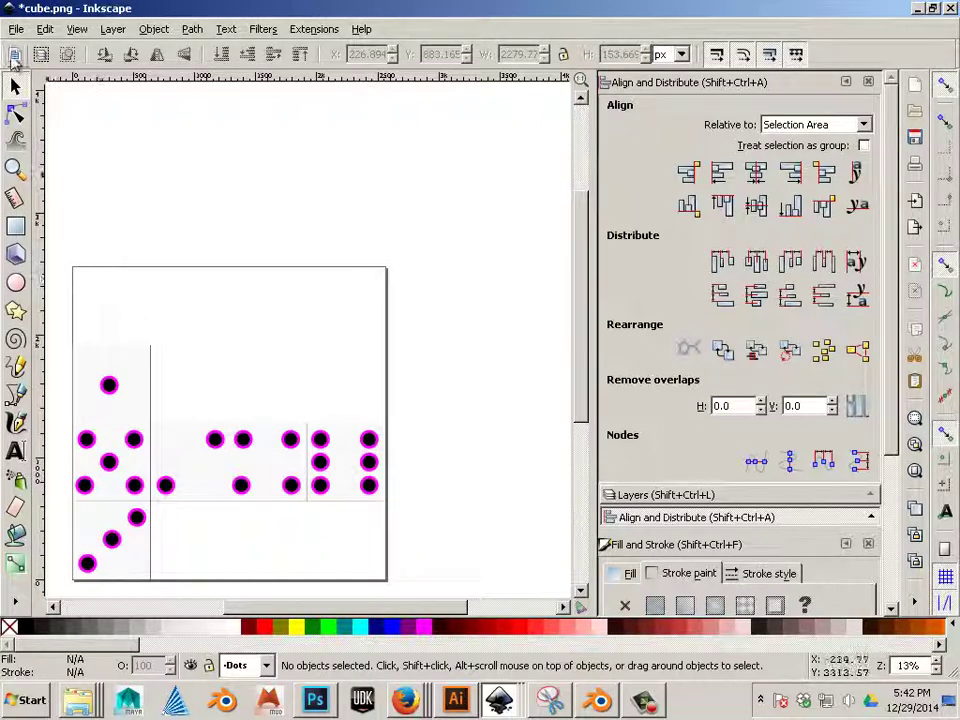
Save the texture as Cairo PNG over the existing cube.png on the Desktop.
click(16, 29)
click(38, 151)
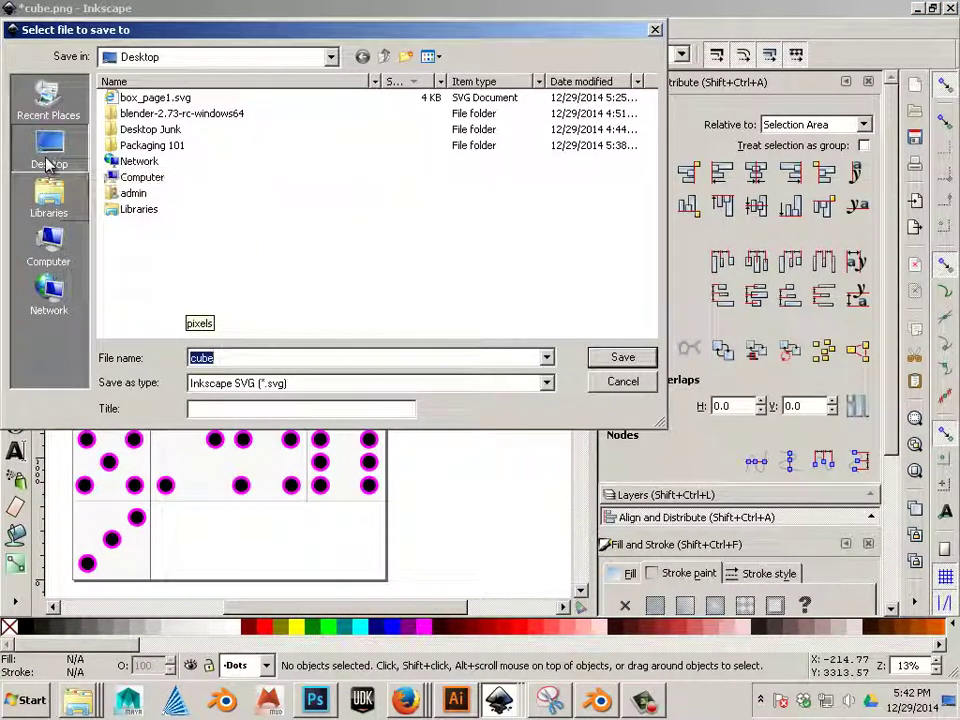
click(226, 382)
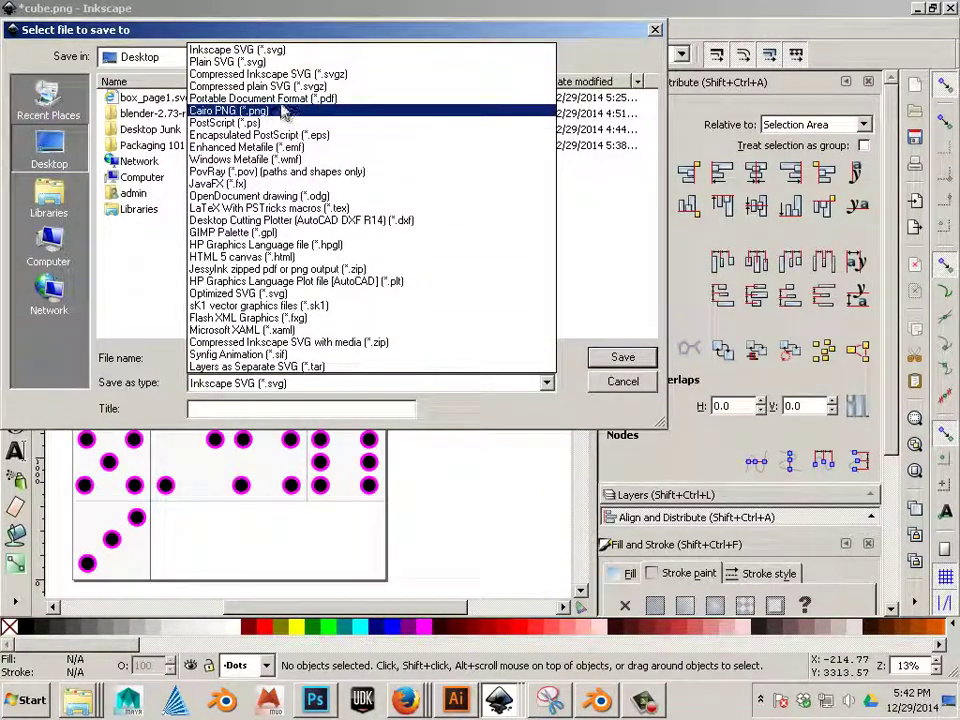
click(240, 111)
click(141, 114)
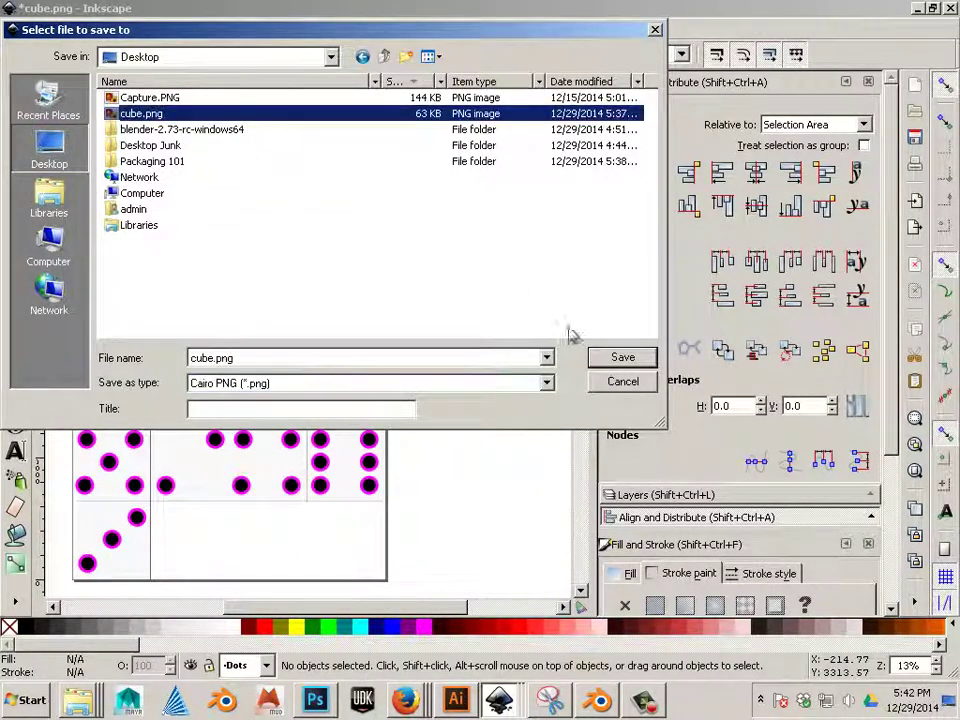
click(620, 357)
click(606, 418)
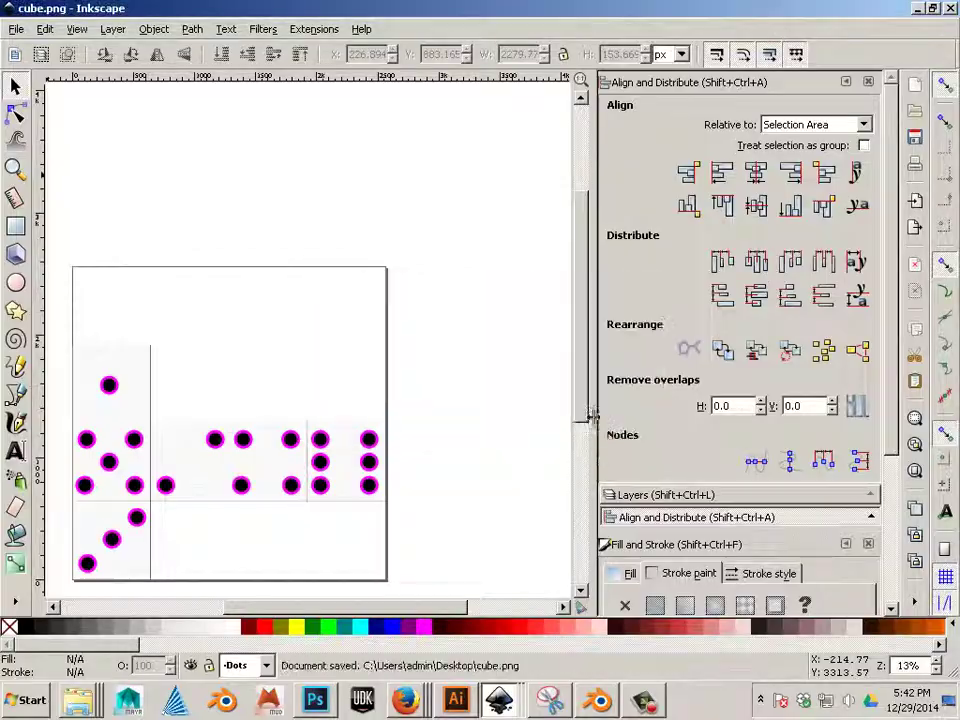
Reload cube.png in Blender's image editor, deselect all, and orbit to view the pipped cube.
click(598, 700)
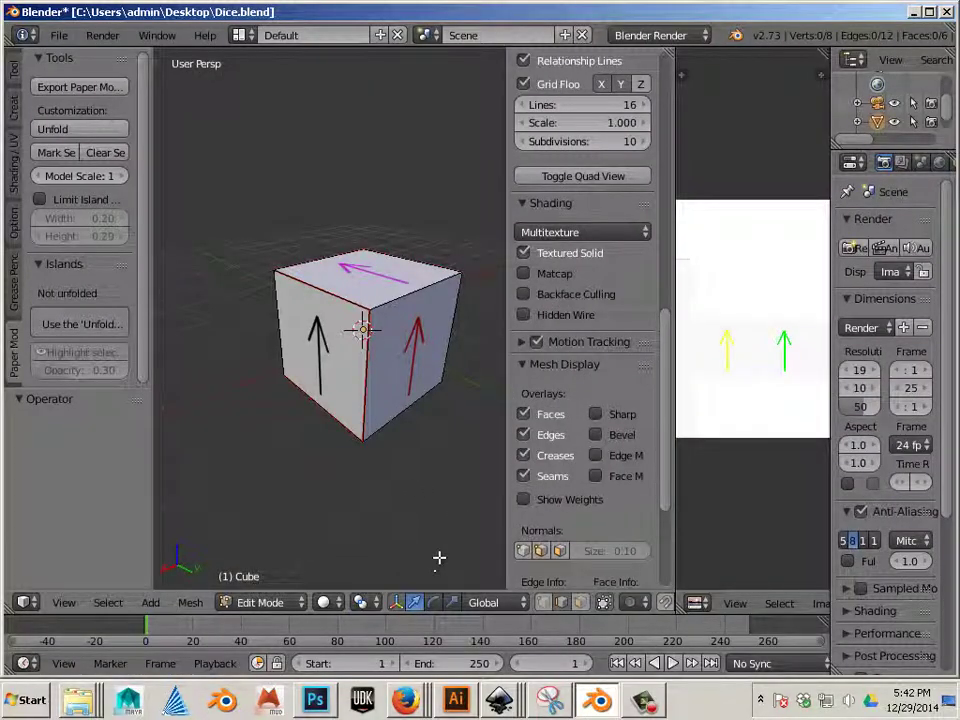
click(816, 604)
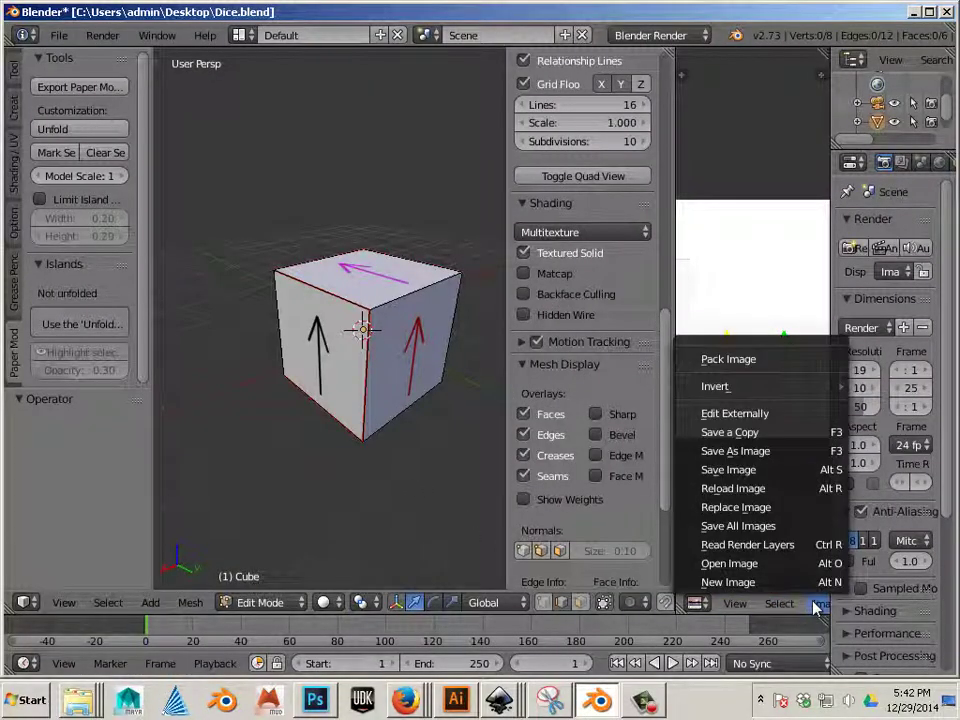
click(798, 603)
click(812, 602)
click(816, 604)
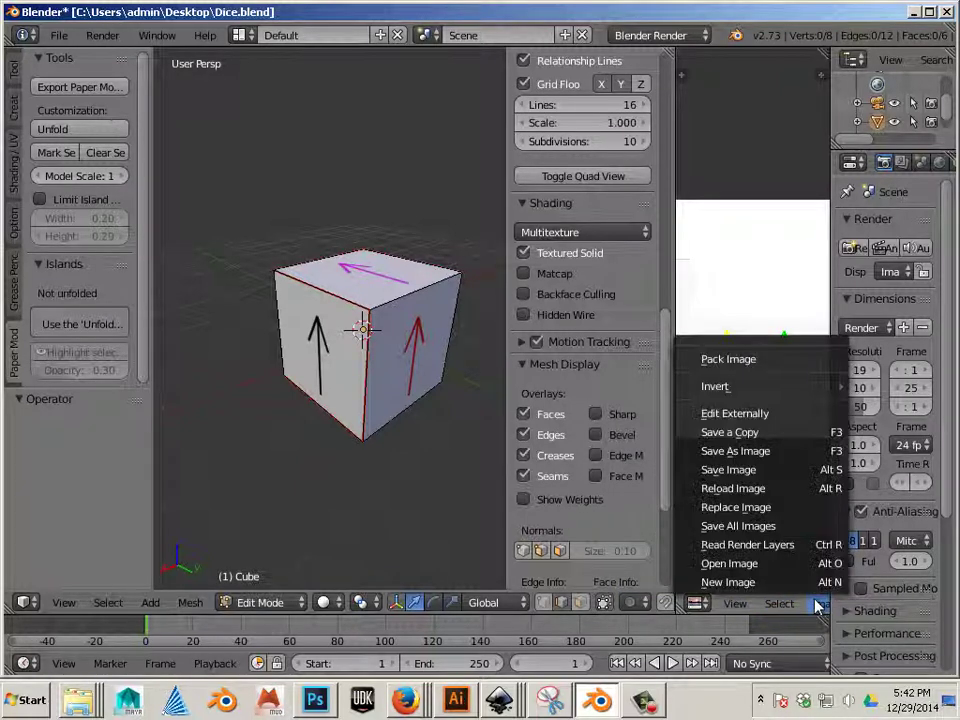
click(763, 490)
key(a)
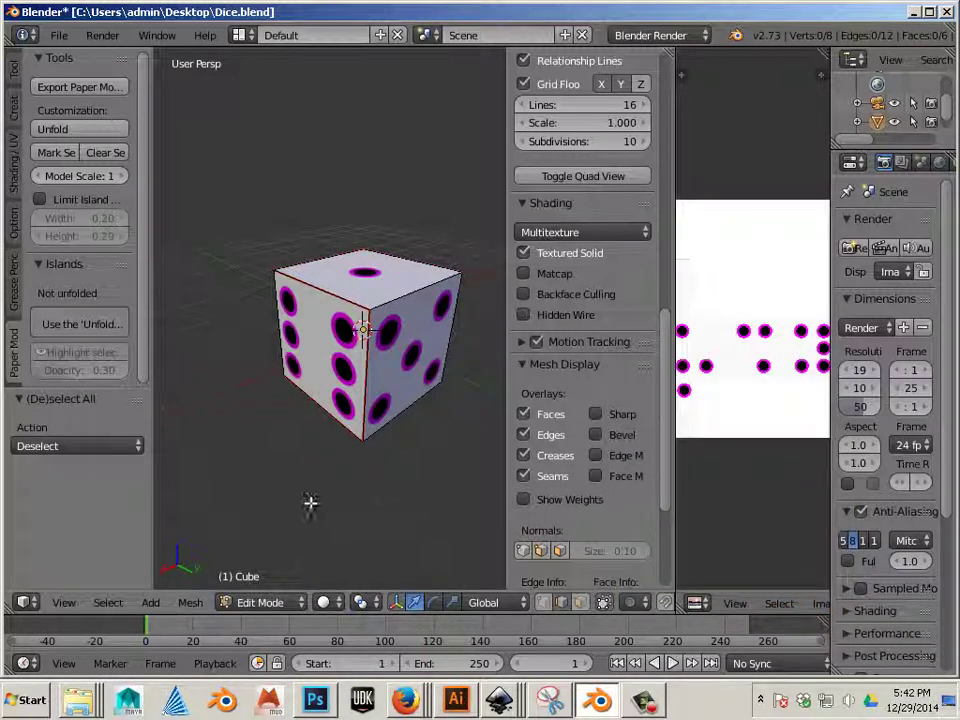
drag(304, 474, 383, 461)
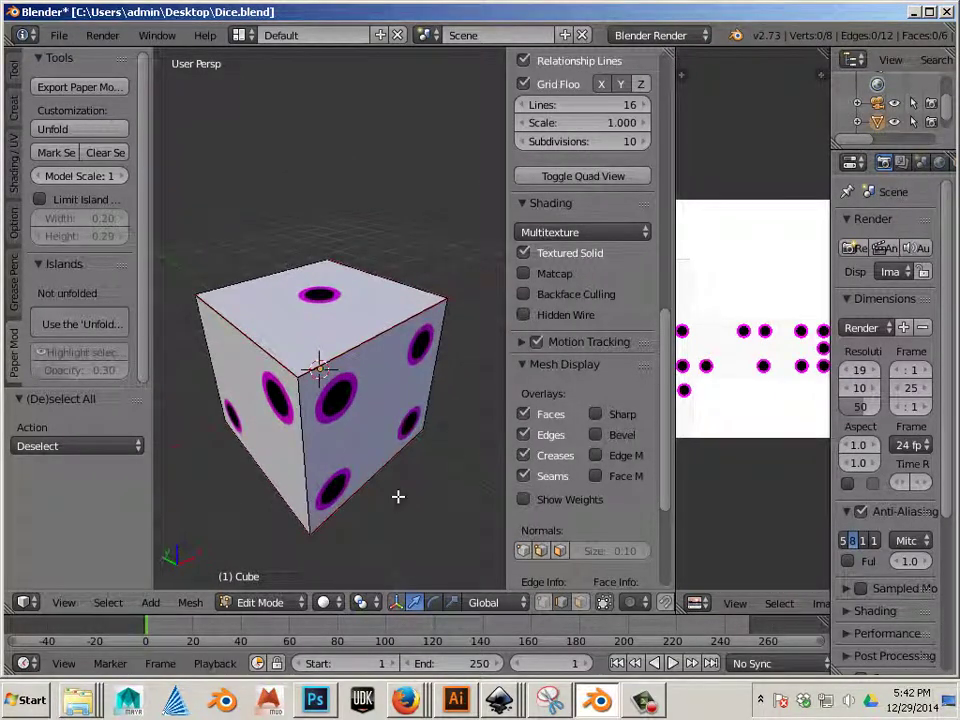